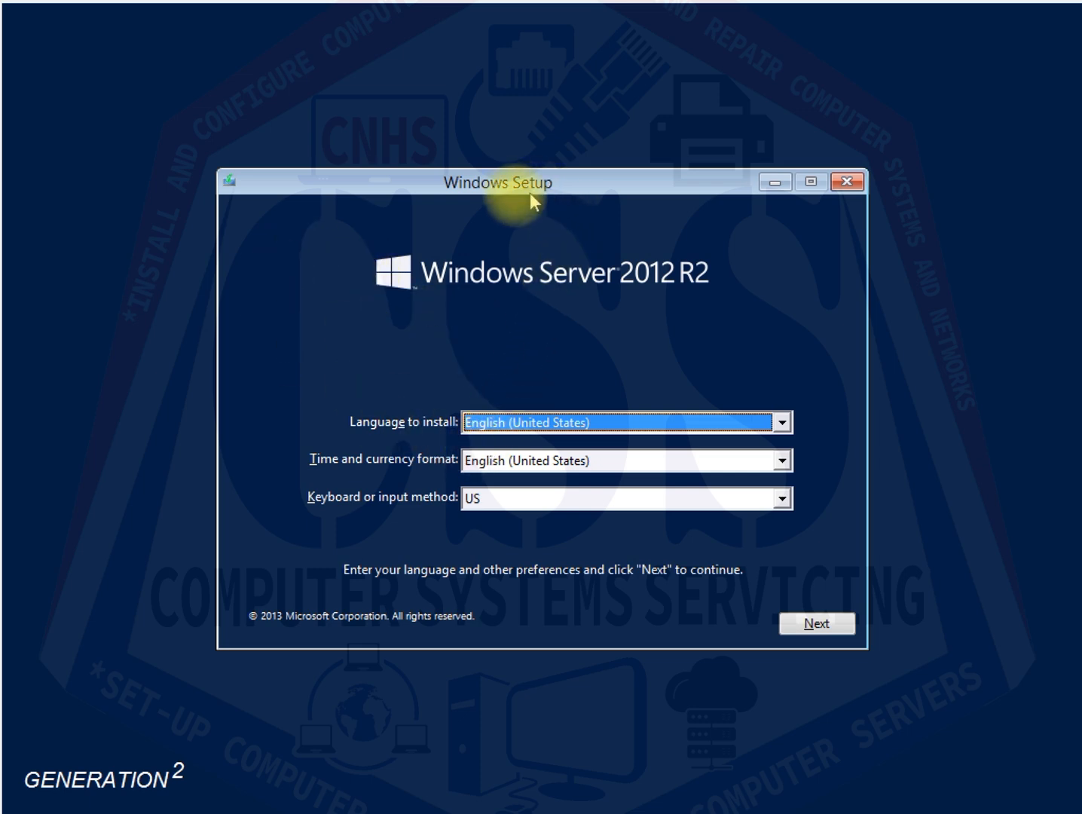
- Keep English (United States) for language and time format with the US keyboard, and start the Windows Server 2012 R2 installation
mouse_move(519, 186)
left_mouse_down()
mouse_move(483, 134)
mouse_move(520, 172)
left_mouse_up()
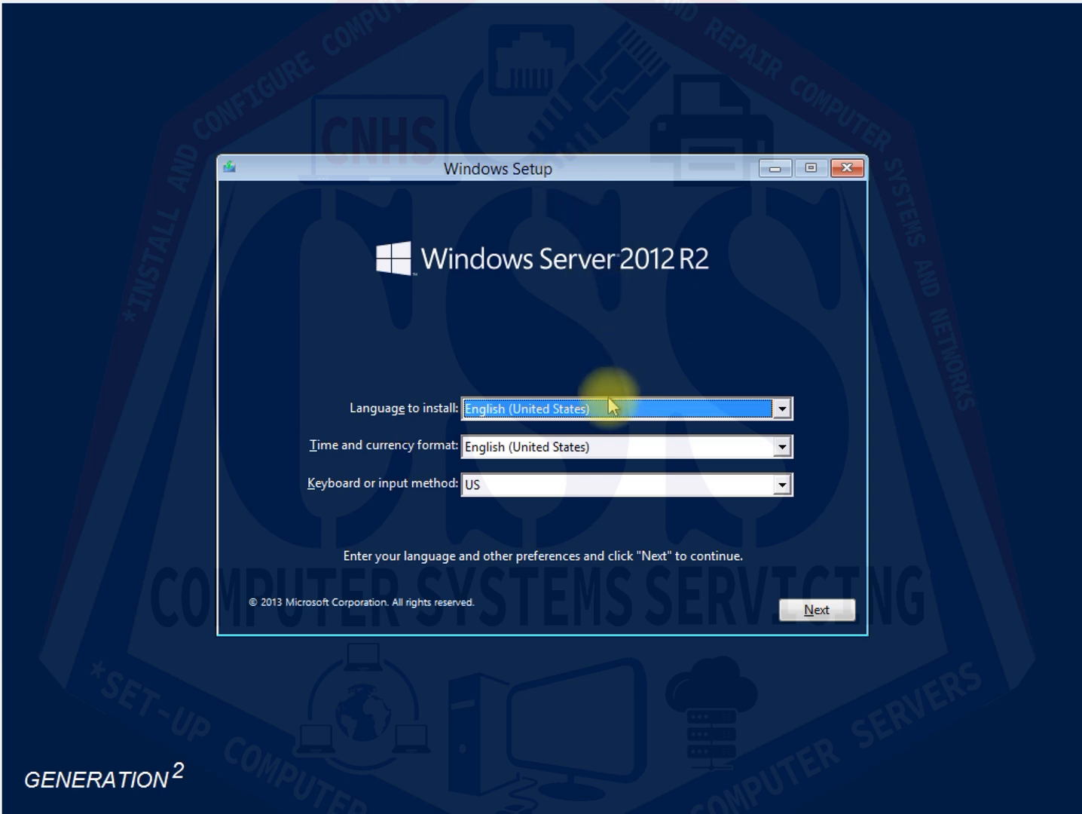
left_click(783, 411)
left_click(784, 414)
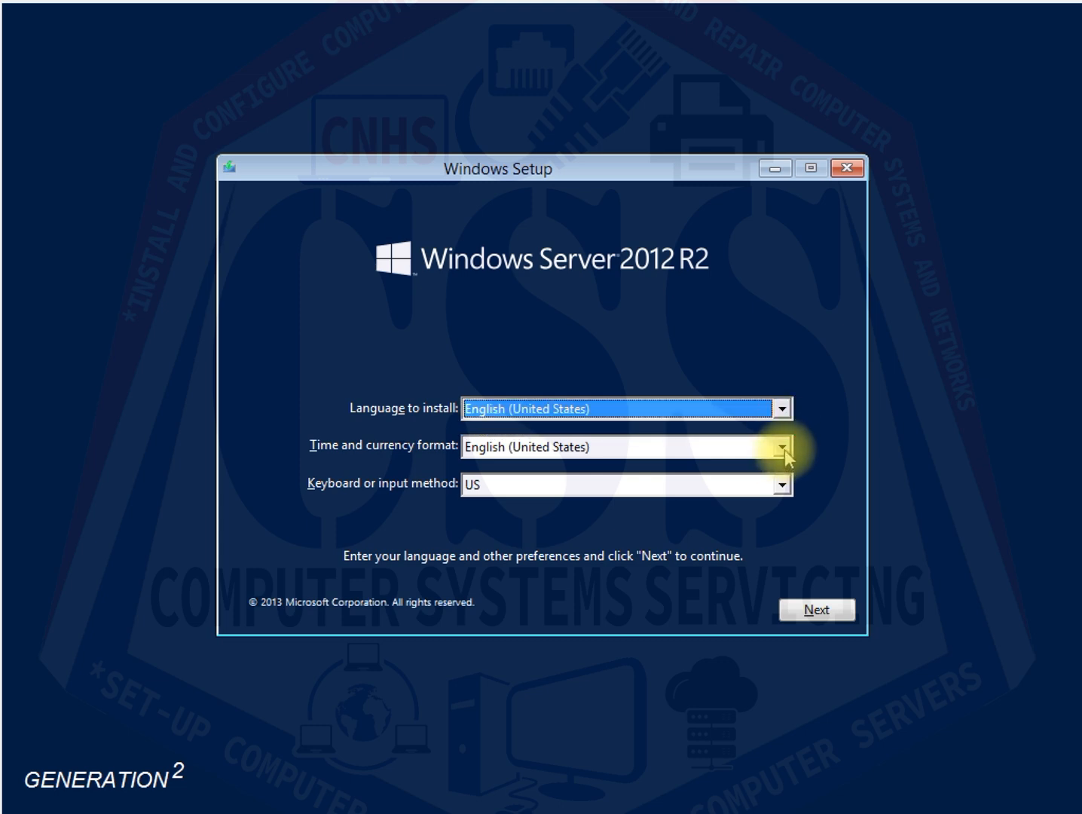
left_click(784, 450)
left_click(784, 450)
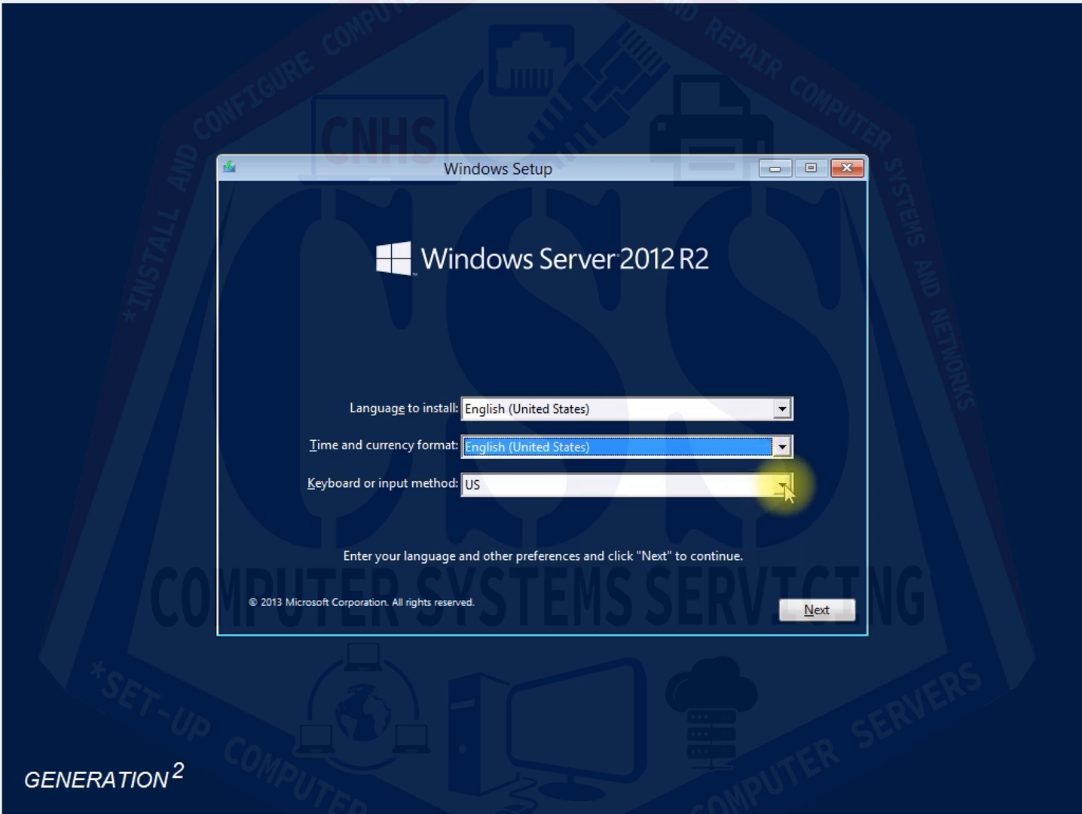
left_click(784, 486)
left_click(785, 490)
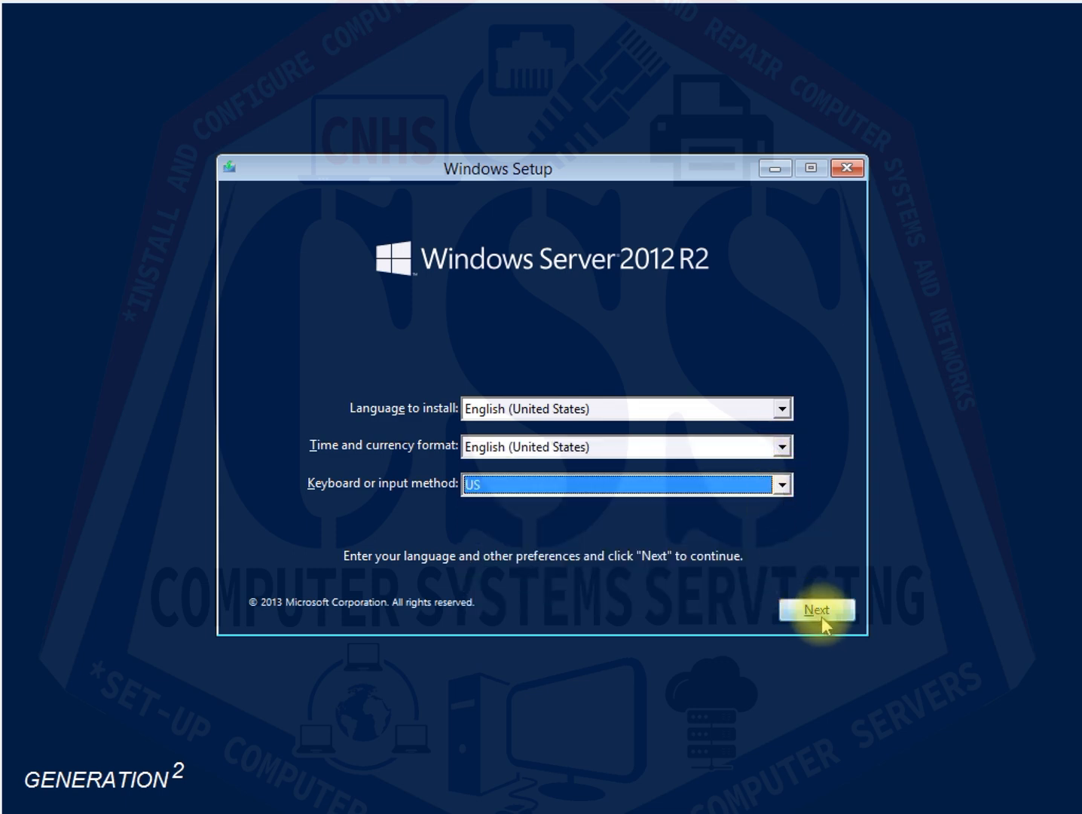
left_click(818, 613)
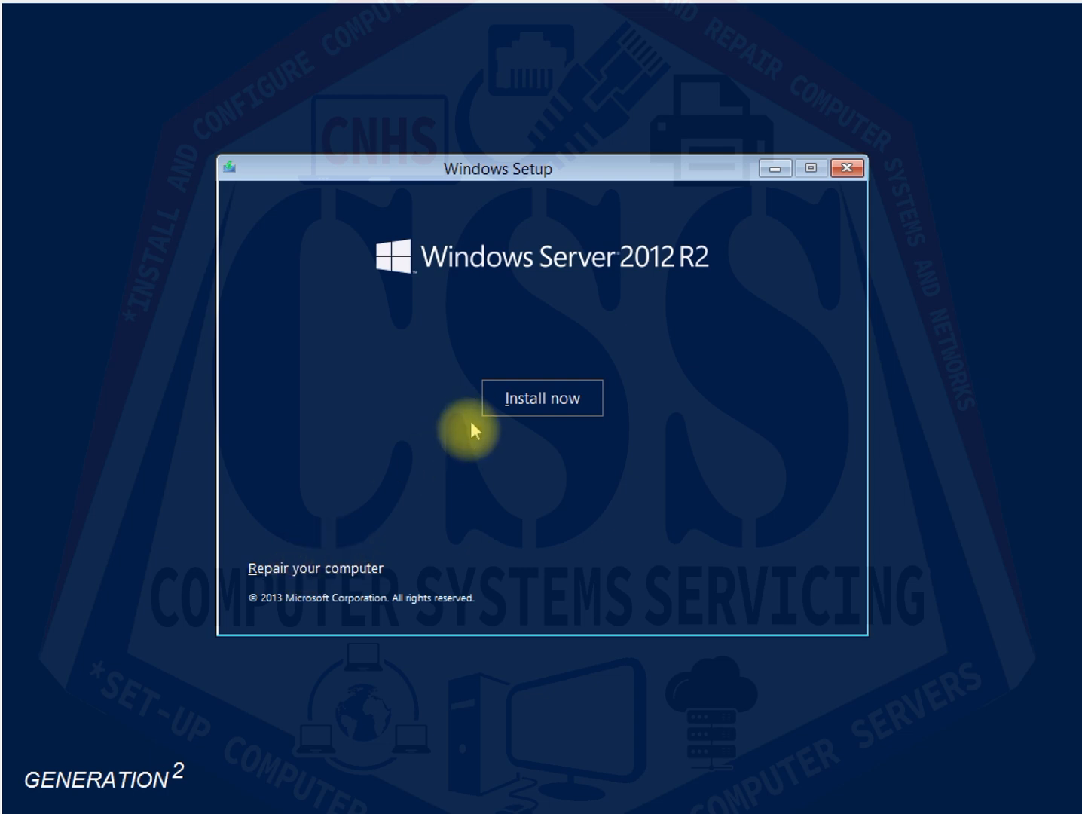
left_click(519, 405)
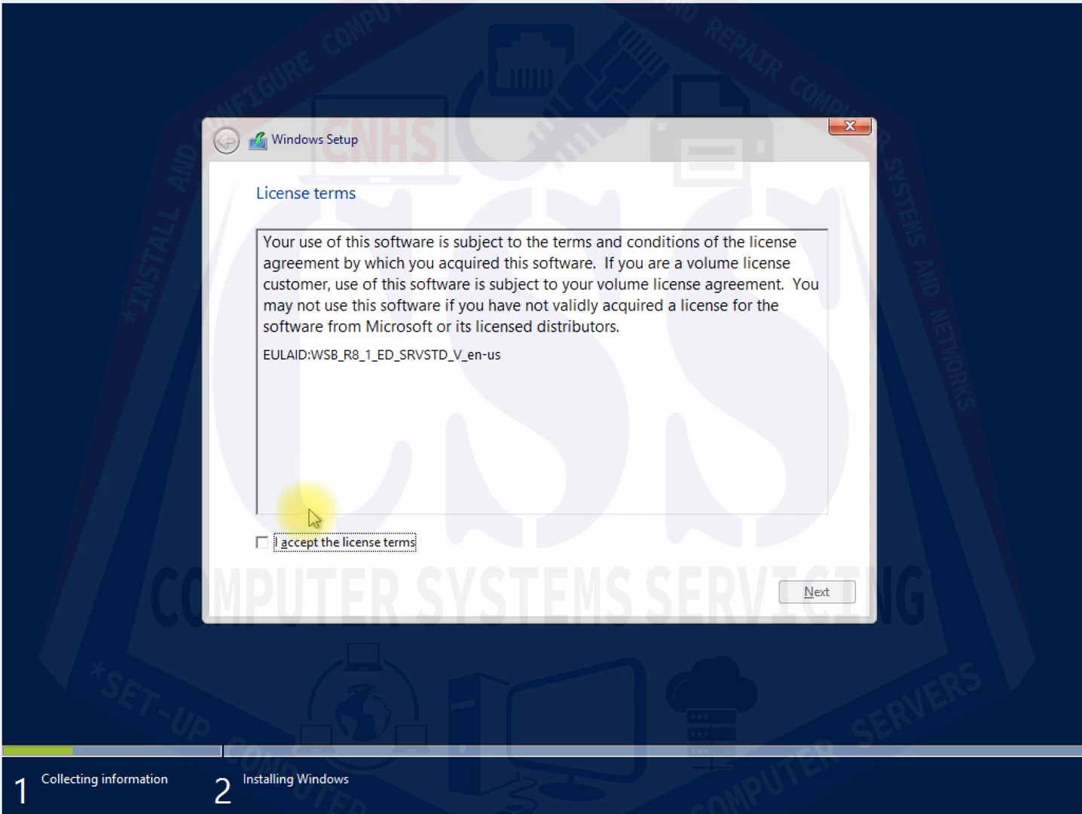
- Accept the license terms and choose the Custom: Install Windows only (advanced) installation type
left_click(265, 544)
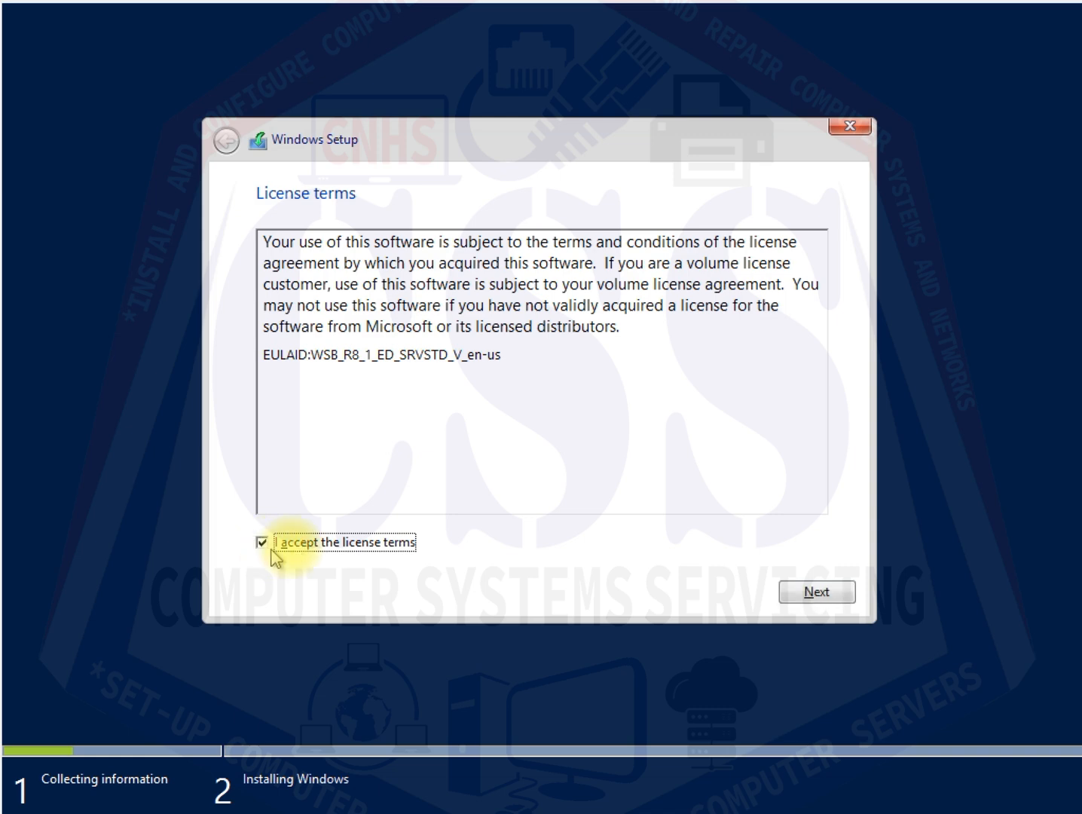
left_click(818, 592)
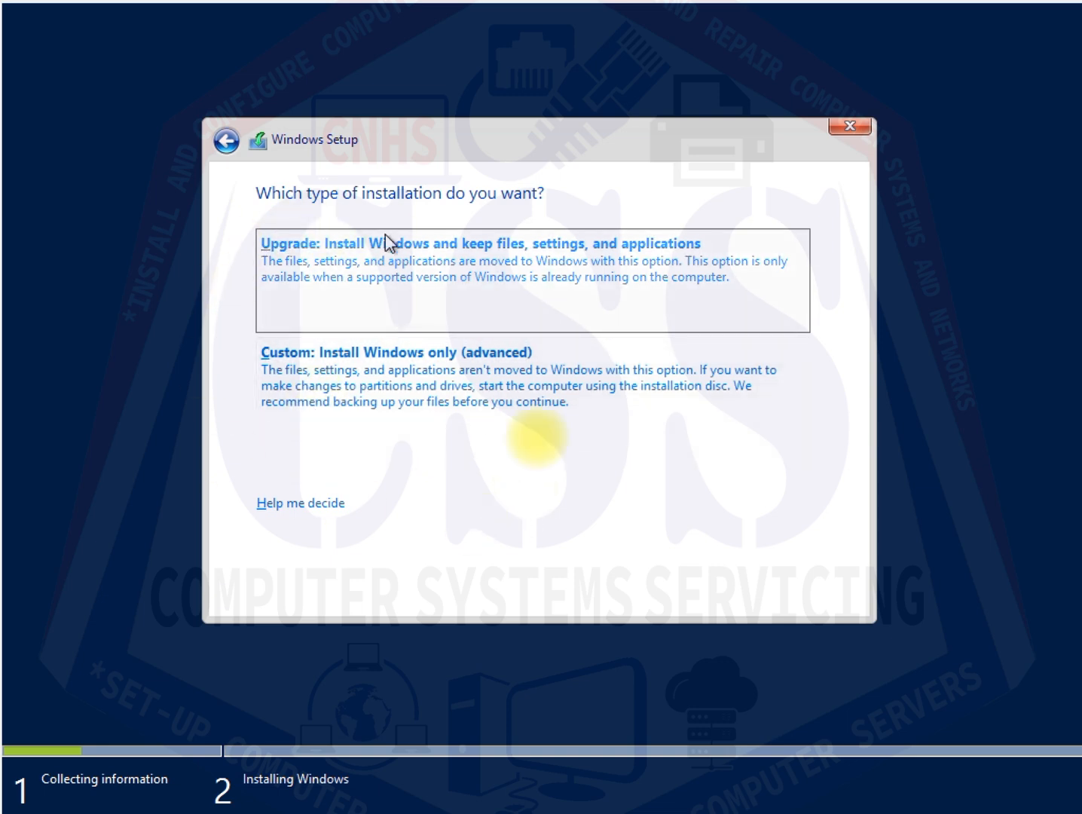
left_click(402, 405)
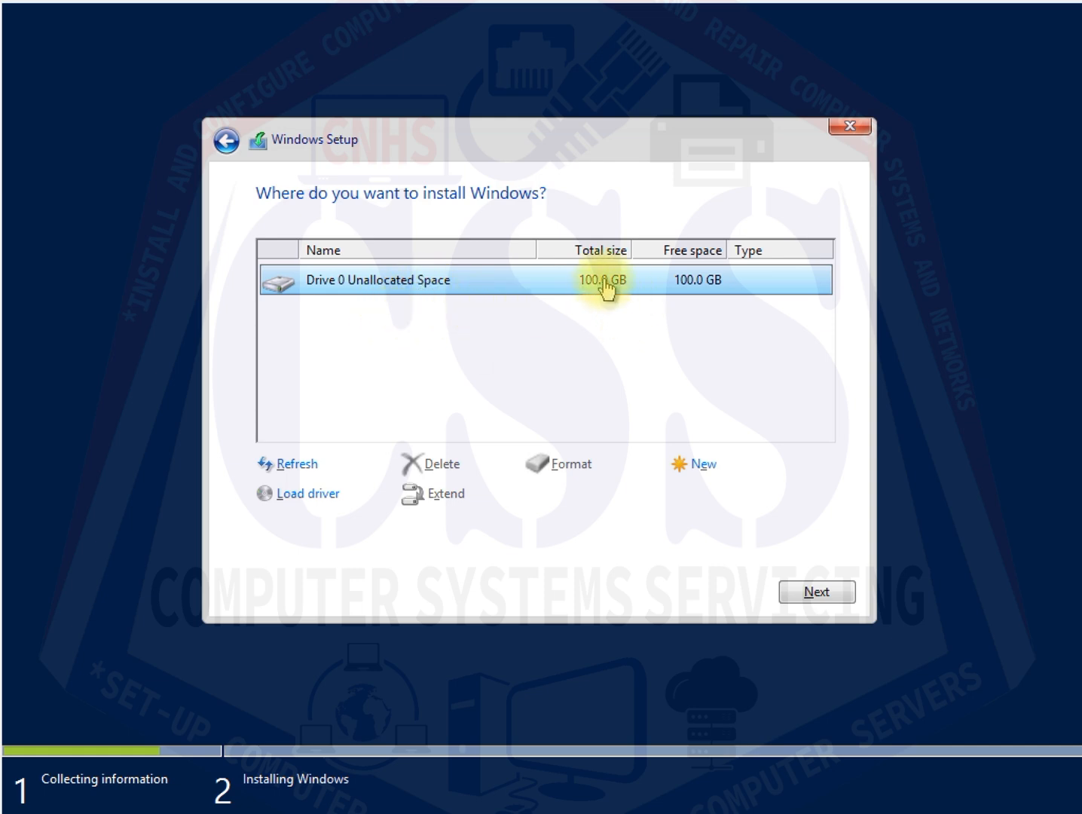
- Create a 102400 MB partition from Drive 0's unallocated space, allowing Windows to add partitions for system files
left_click(428, 357)
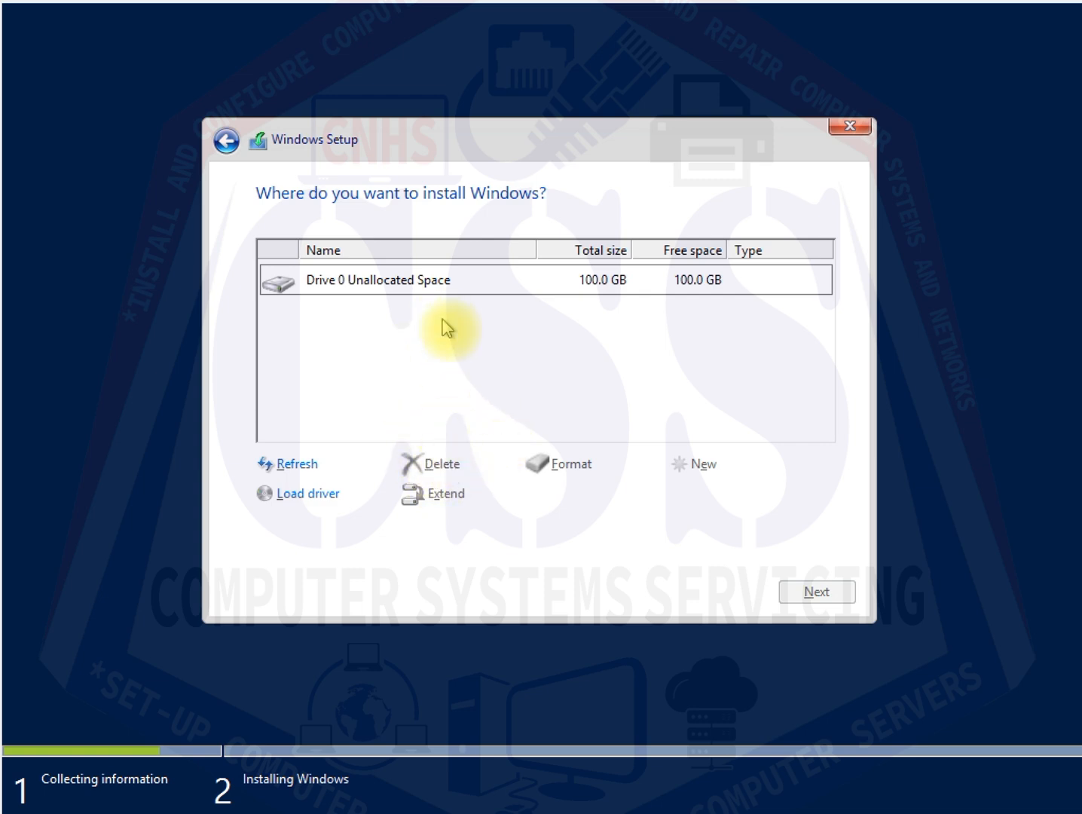
left_click(446, 276)
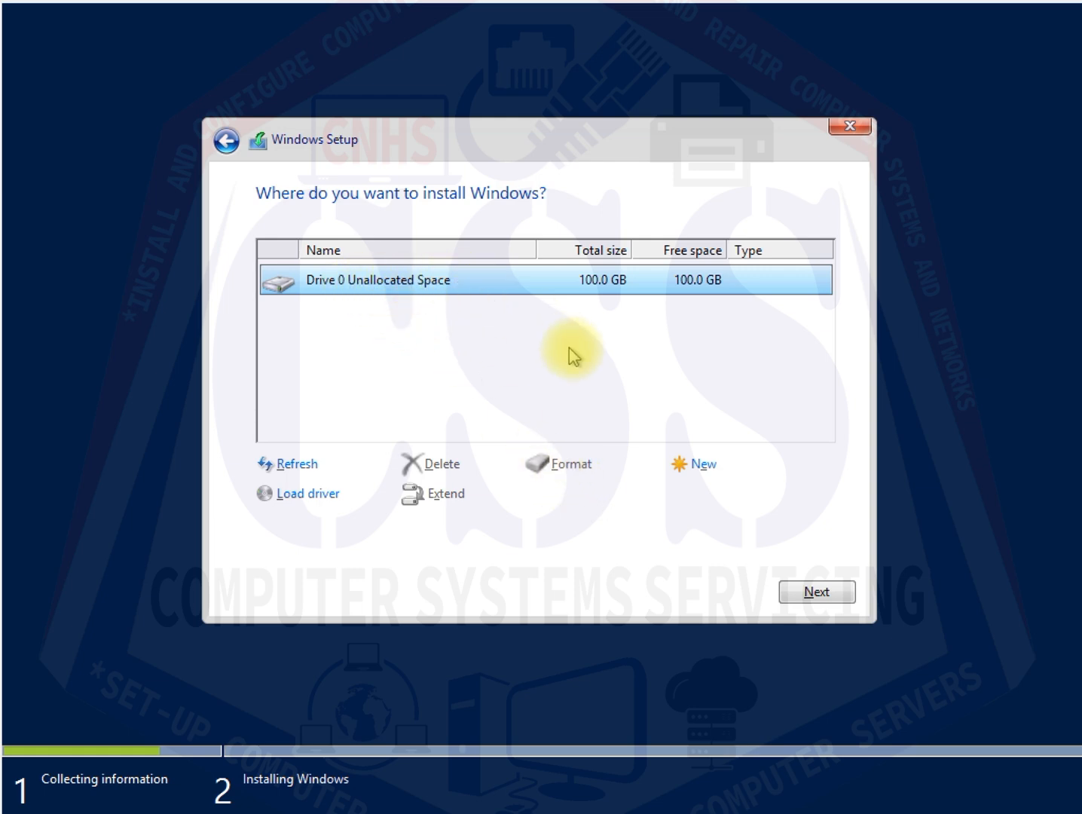
left_click(705, 466)
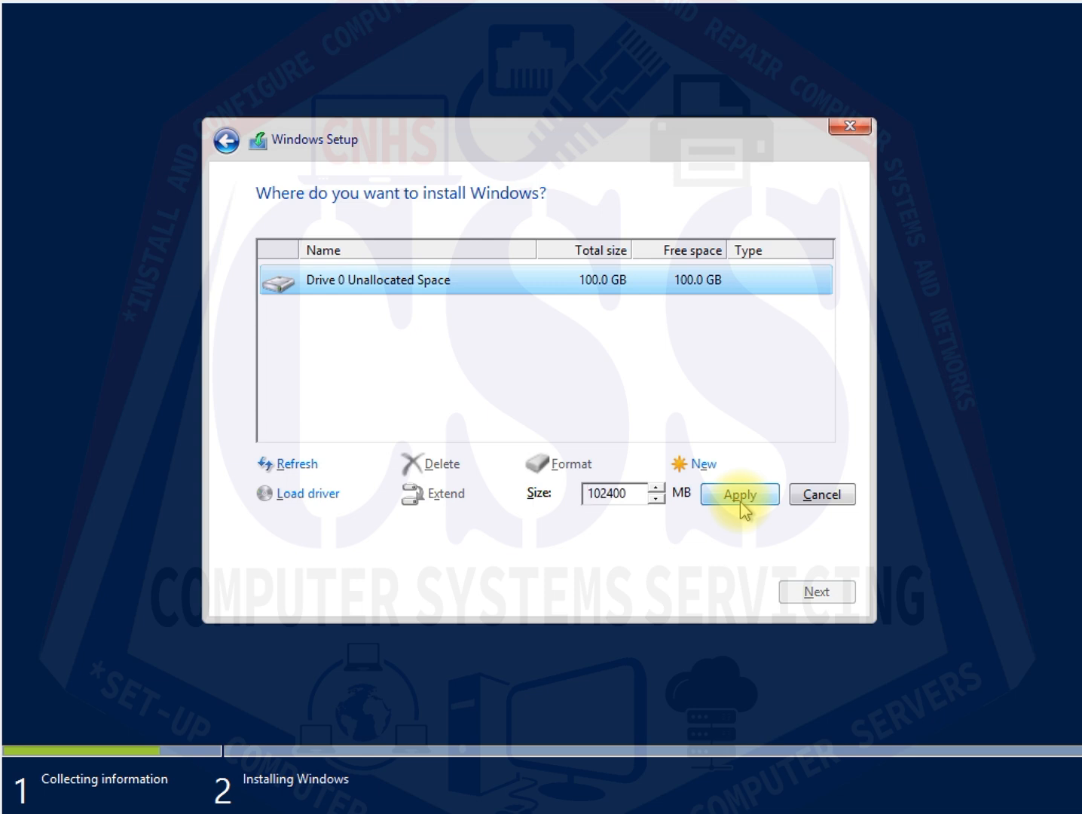
left_click(740, 501)
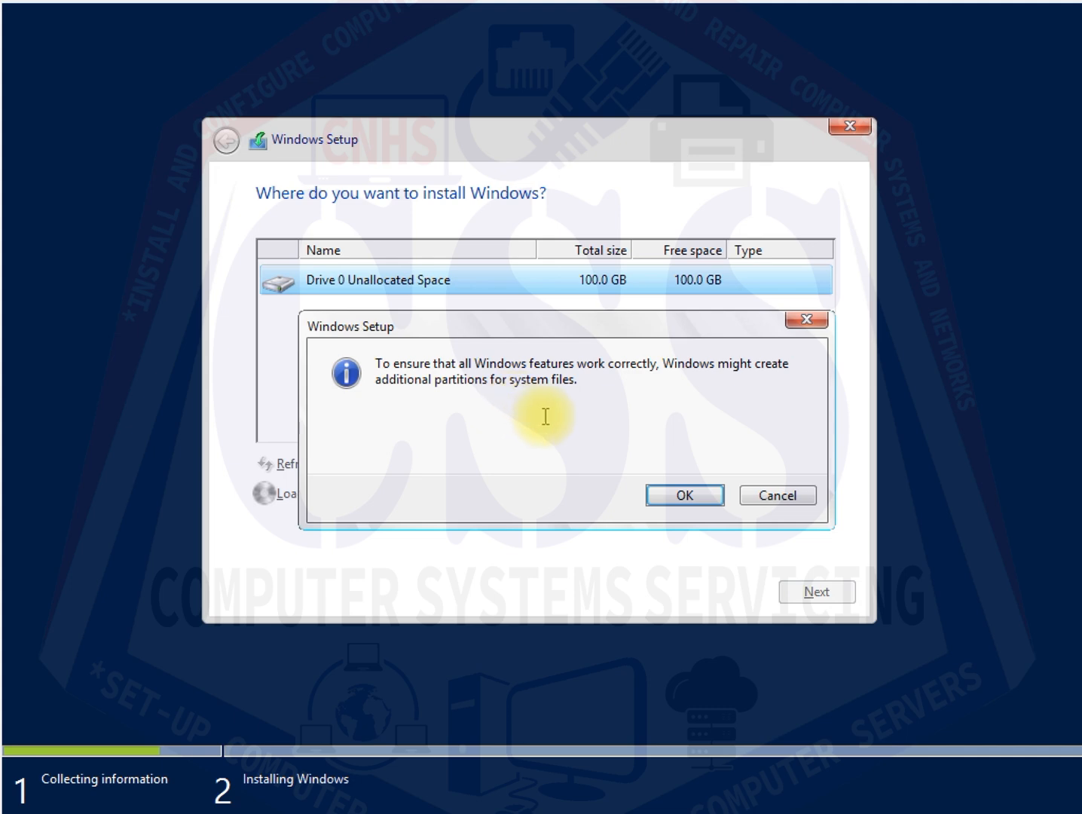
left_click(682, 495)
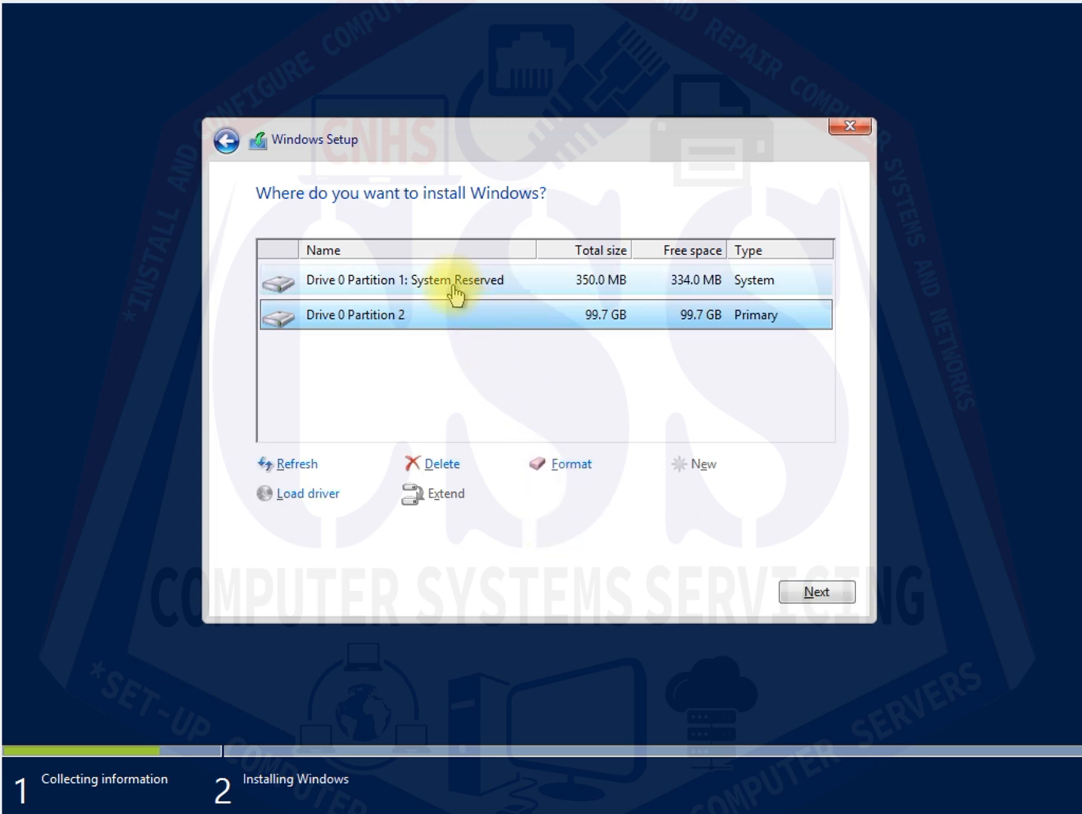
- Delete the primary partition, Drive 0 Partition 2, and confirm its removal
left_click(456, 295)
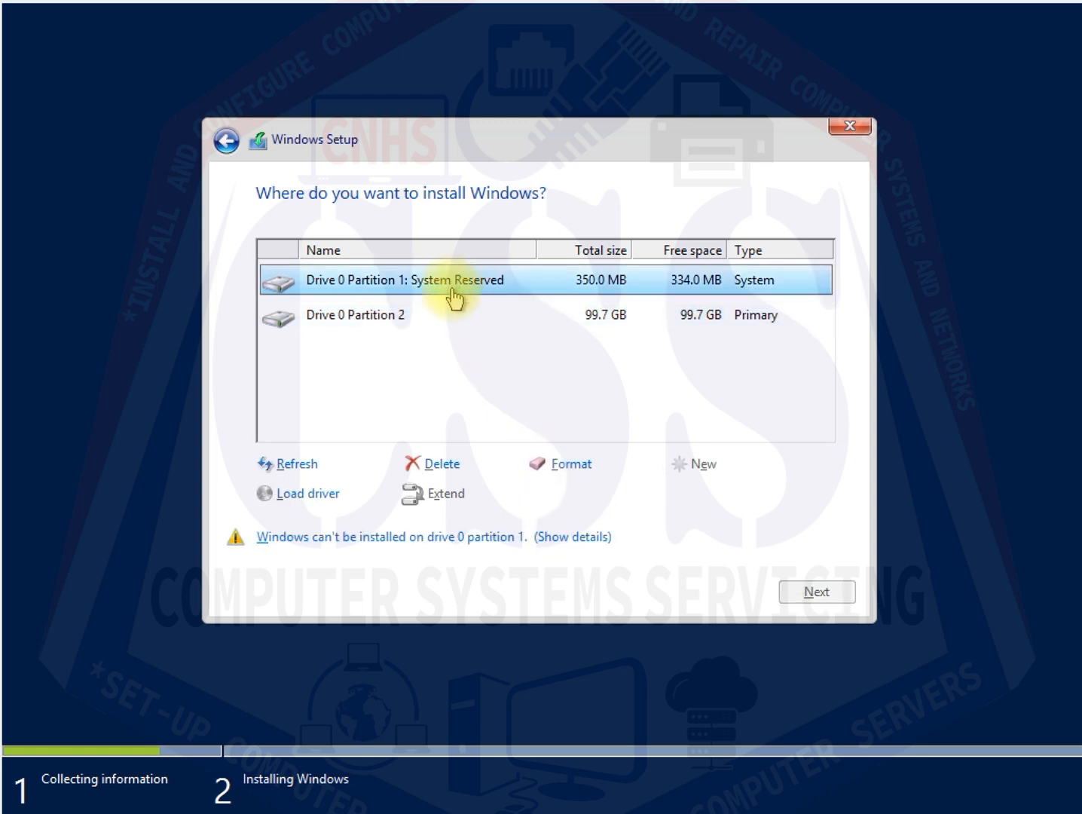
left_click(476, 317)
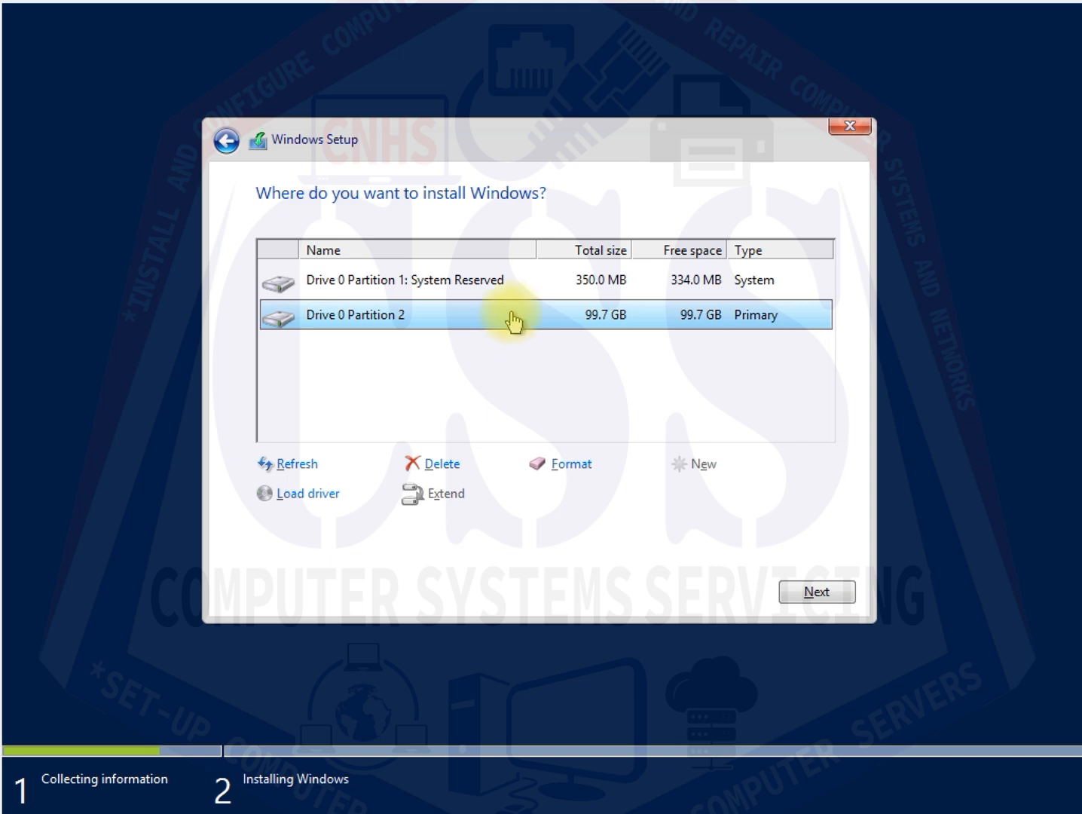
left_click(443, 466)
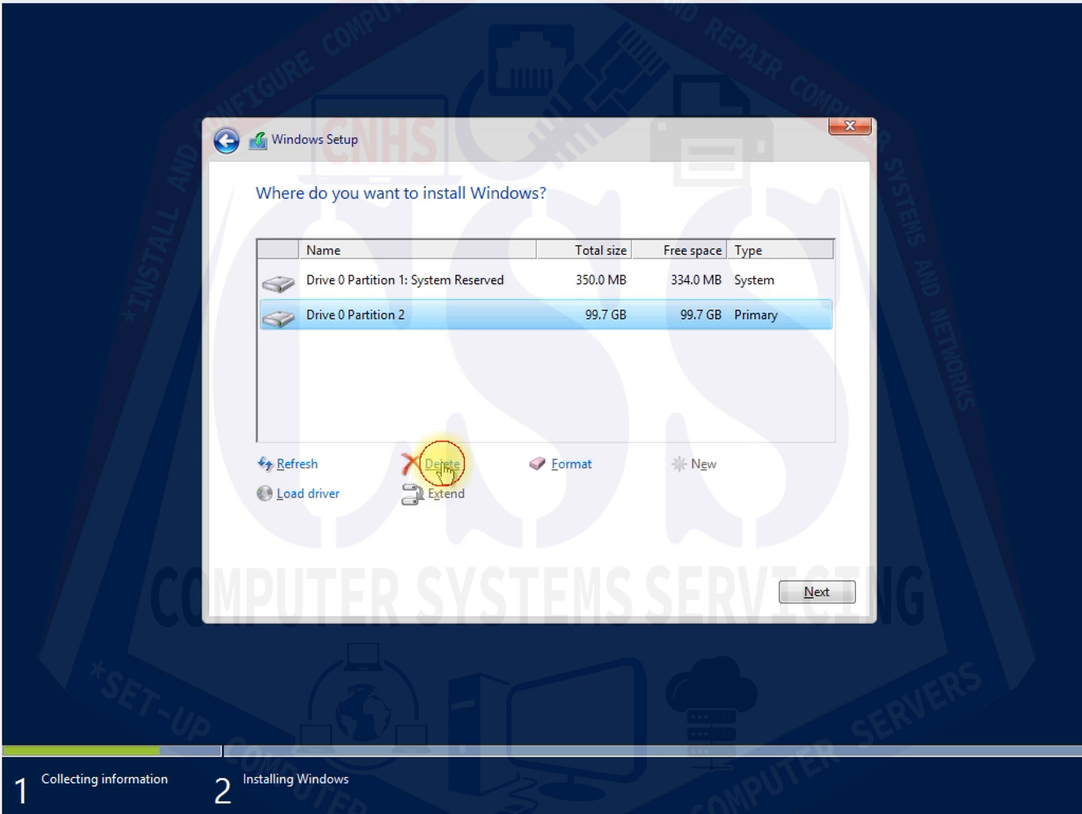
left_click(685, 495)
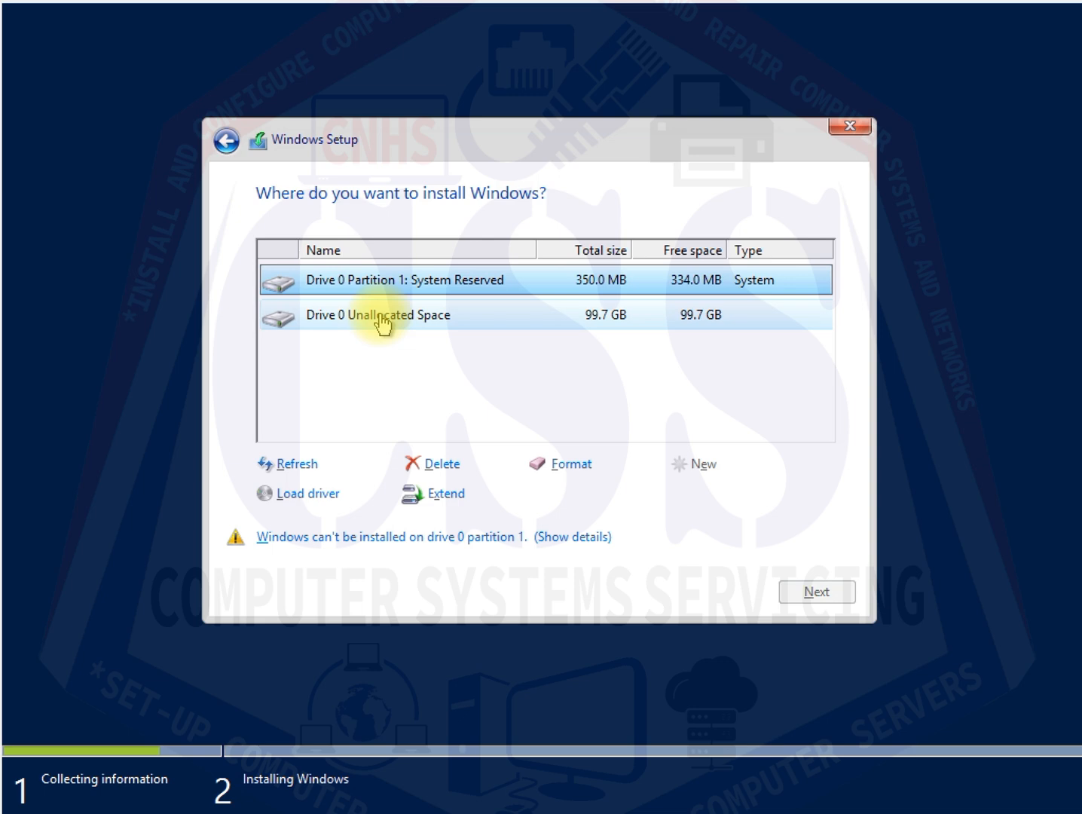
- Begin a new partition in Drive 0's remaining unallocated space and select its proposed size value
left_click(384, 323)
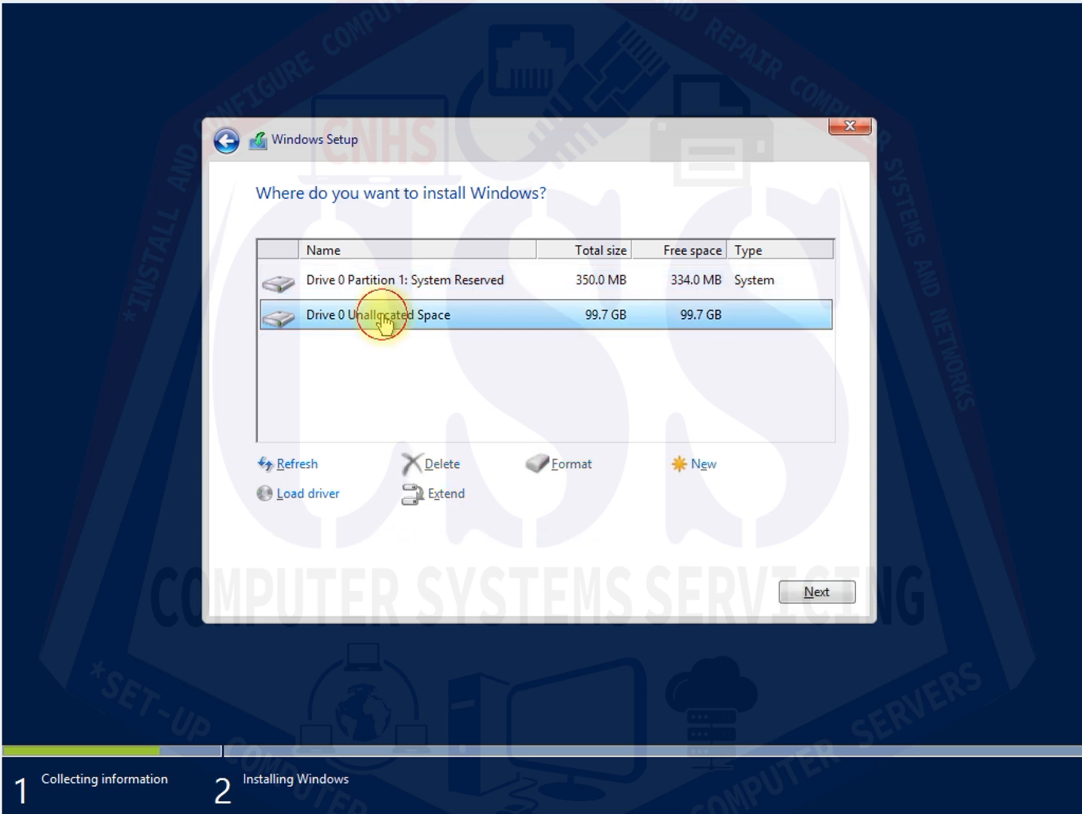
left_click(708, 468)
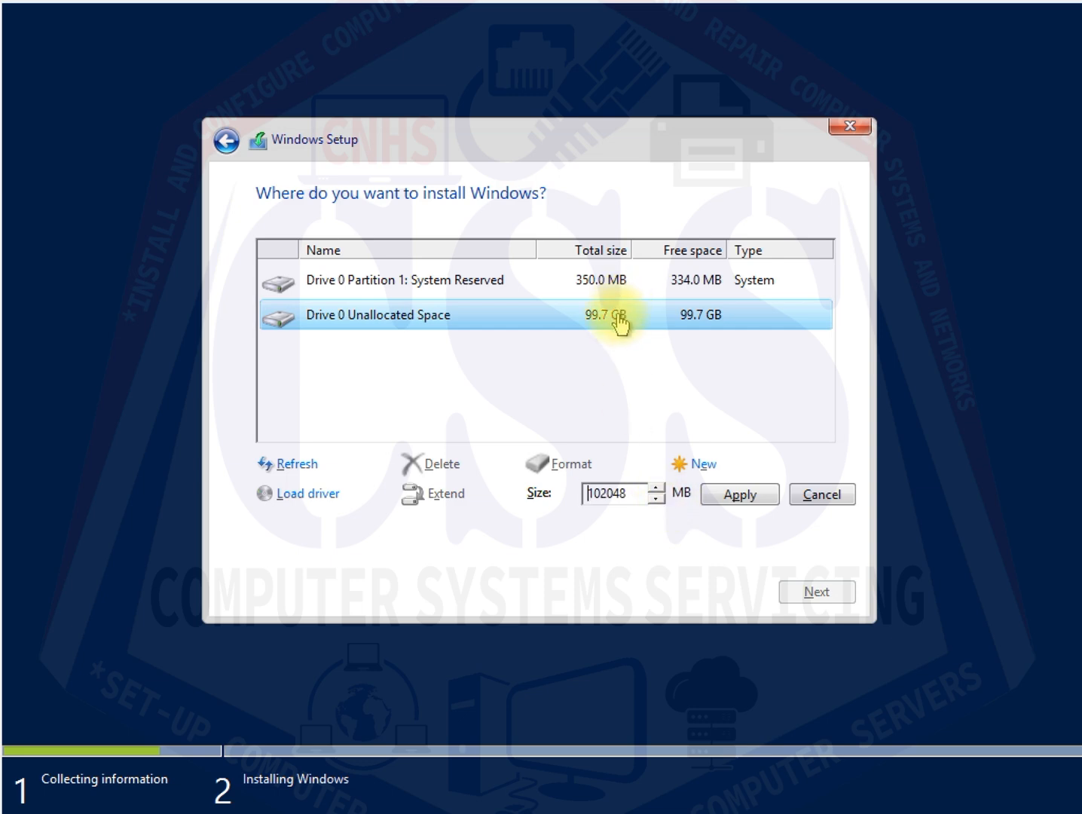
left_click(631, 498)
left_click_drag(630, 499, 586, 503)
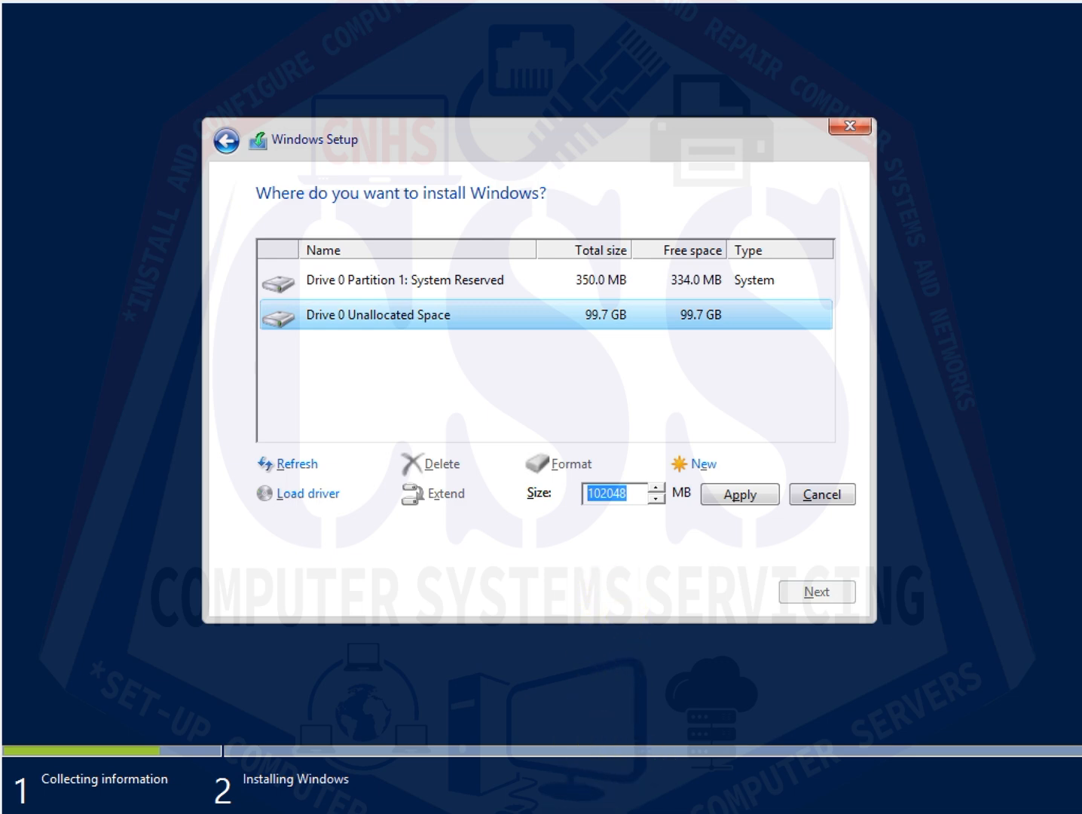
- Switch to Calculator and divide 102048 by 2 to work out half of the available space
mouse_move(584, 811)
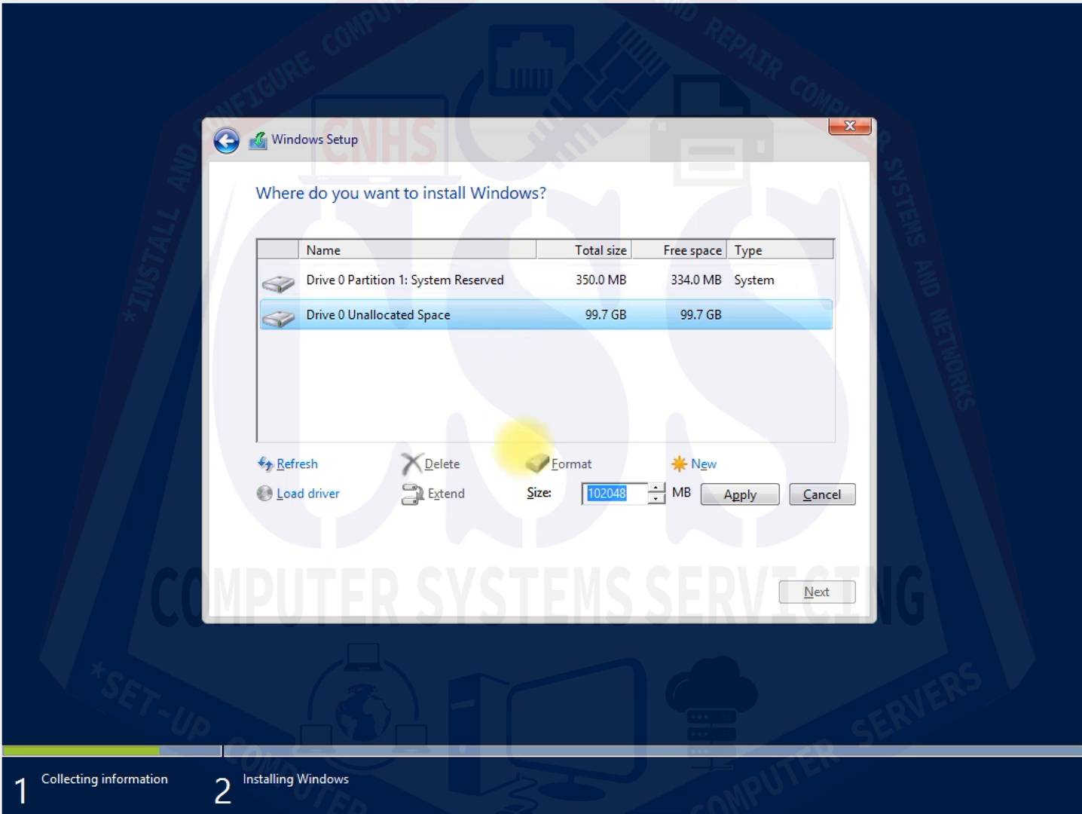
left_click(584, 811)
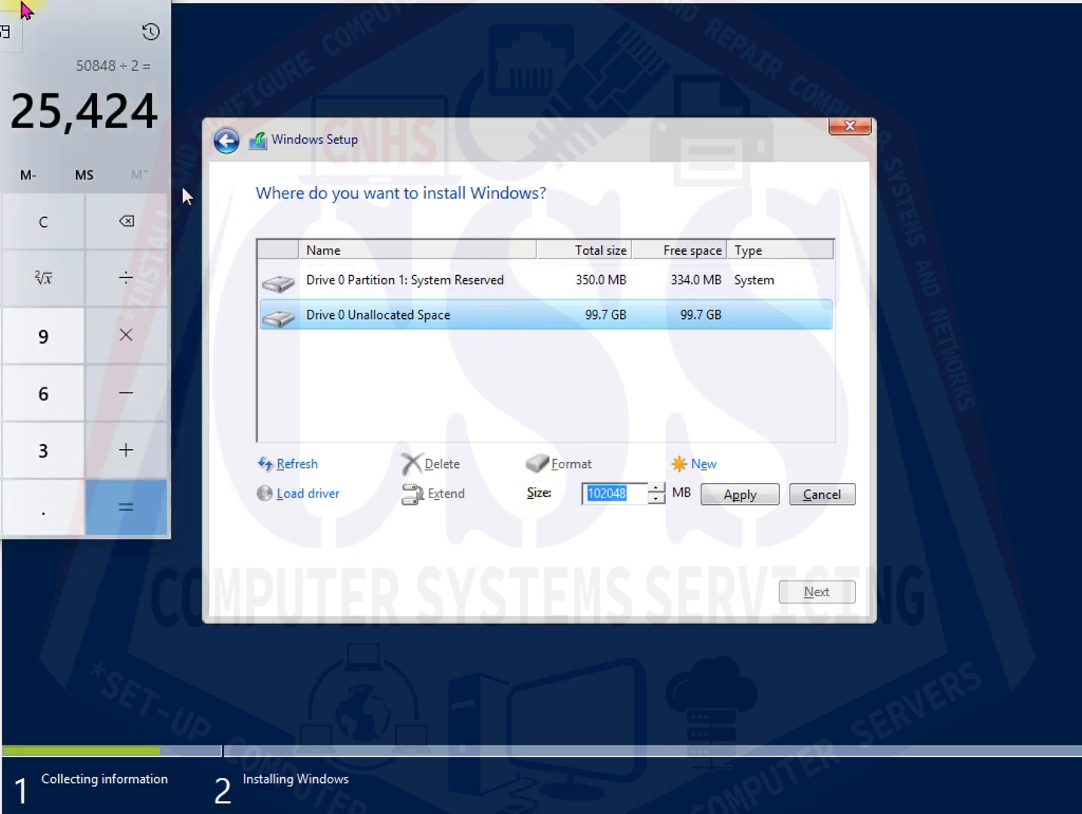
left_click_drag(0, 0, 94, 52)
left_click(200, 287)
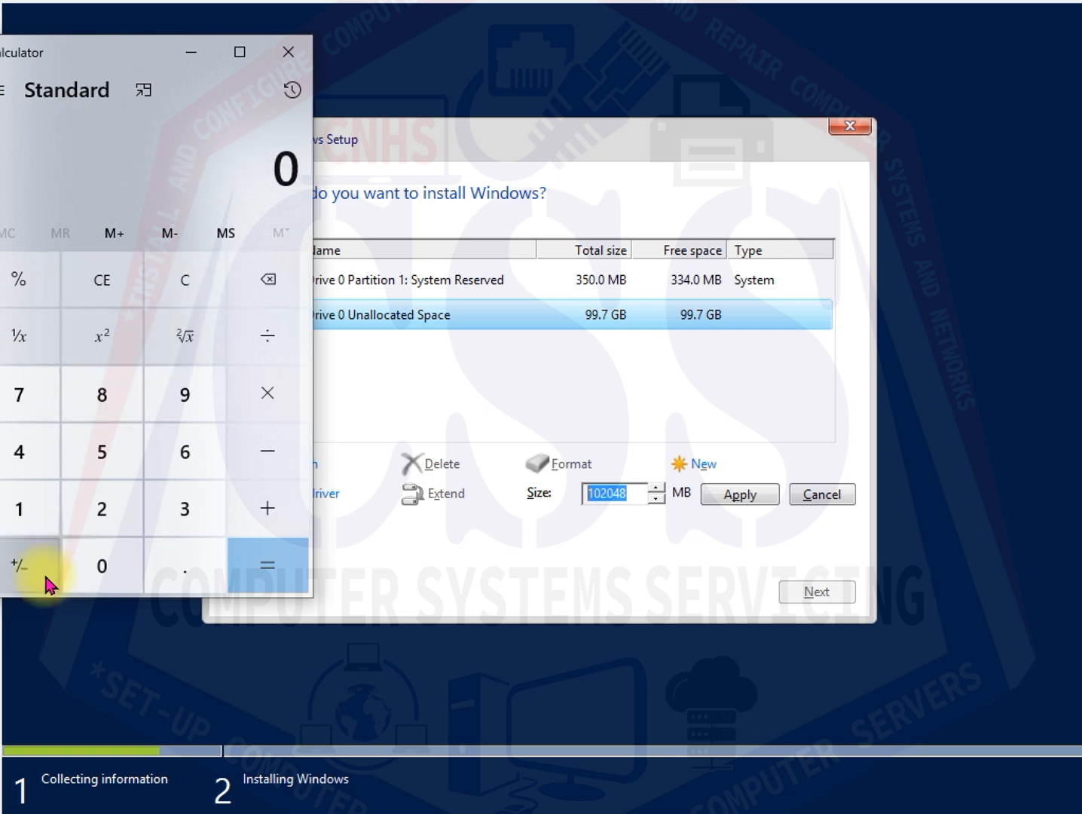
left_click(36, 517)
left_click(102, 566)
left_click(102, 510)
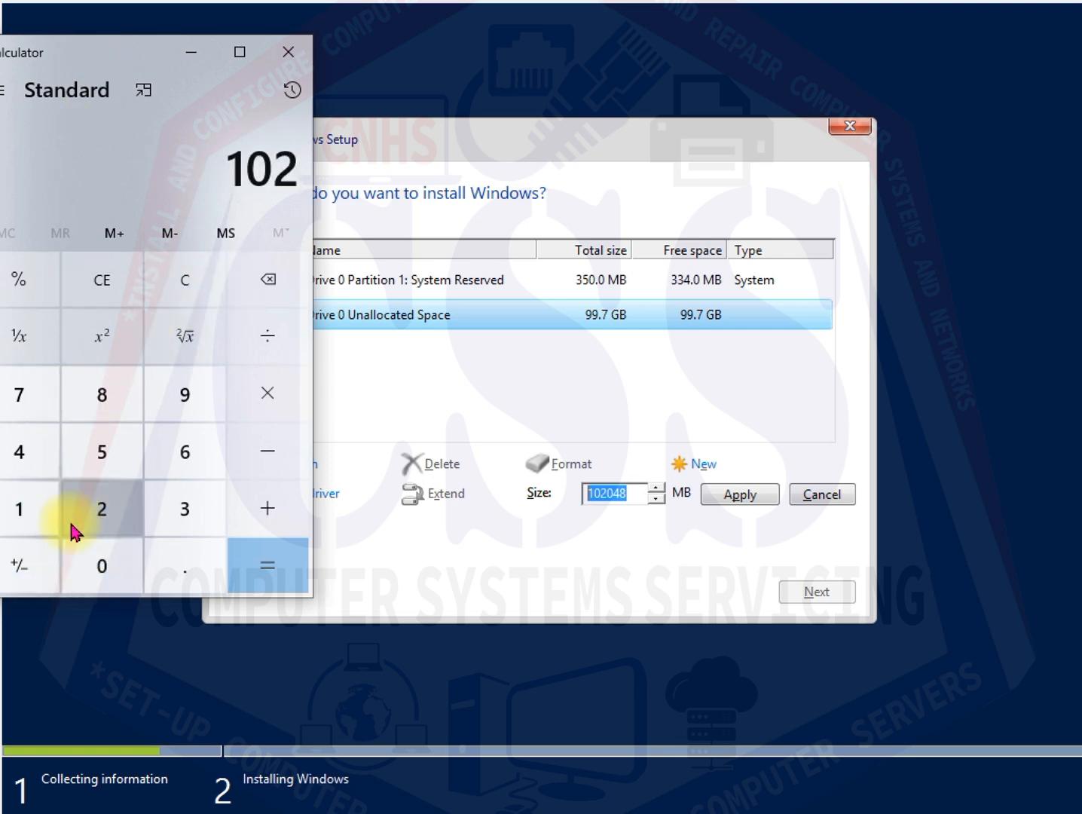
left_click(101, 565)
left_click(19, 451)
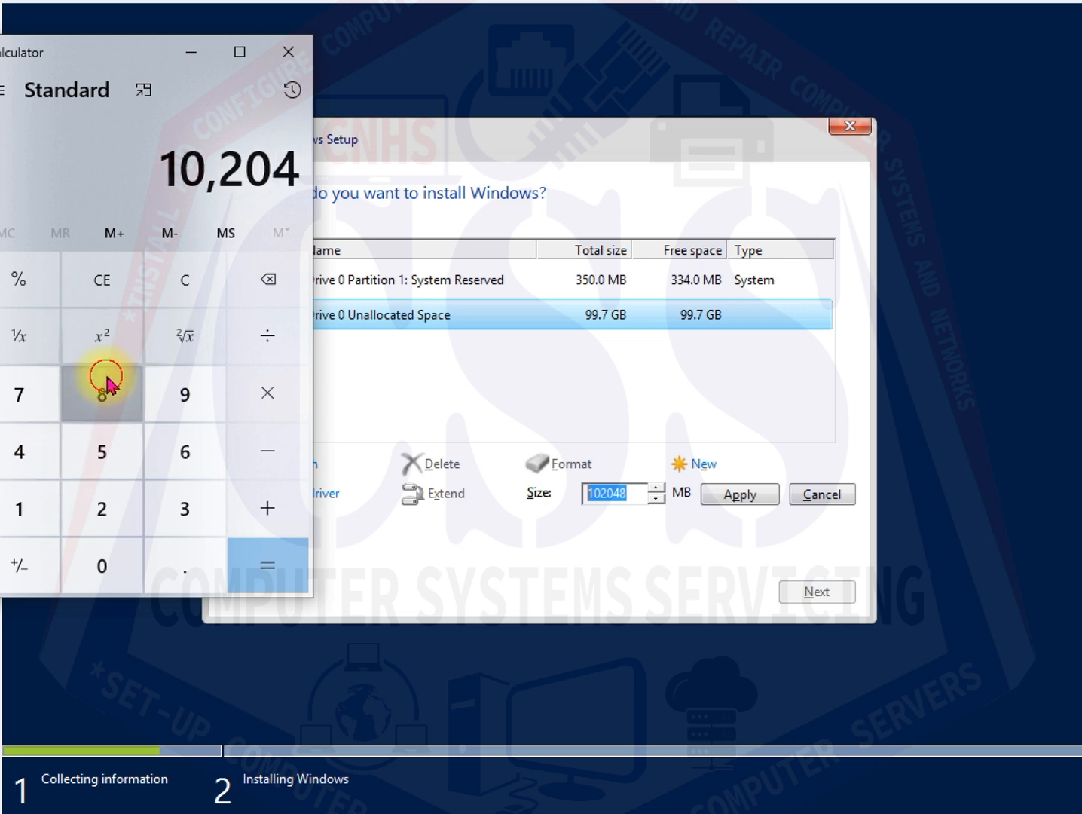
left_click(102, 392)
left_click(268, 336)
left_click(103, 508)
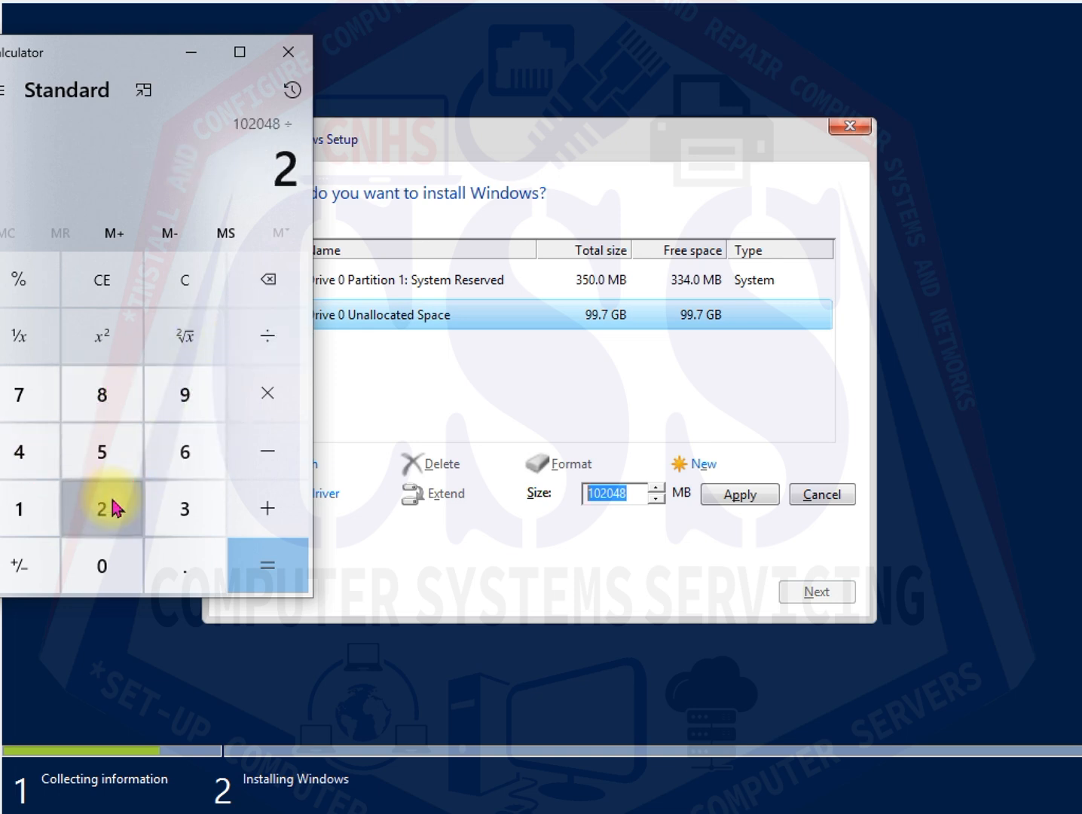
left_click(267, 569)
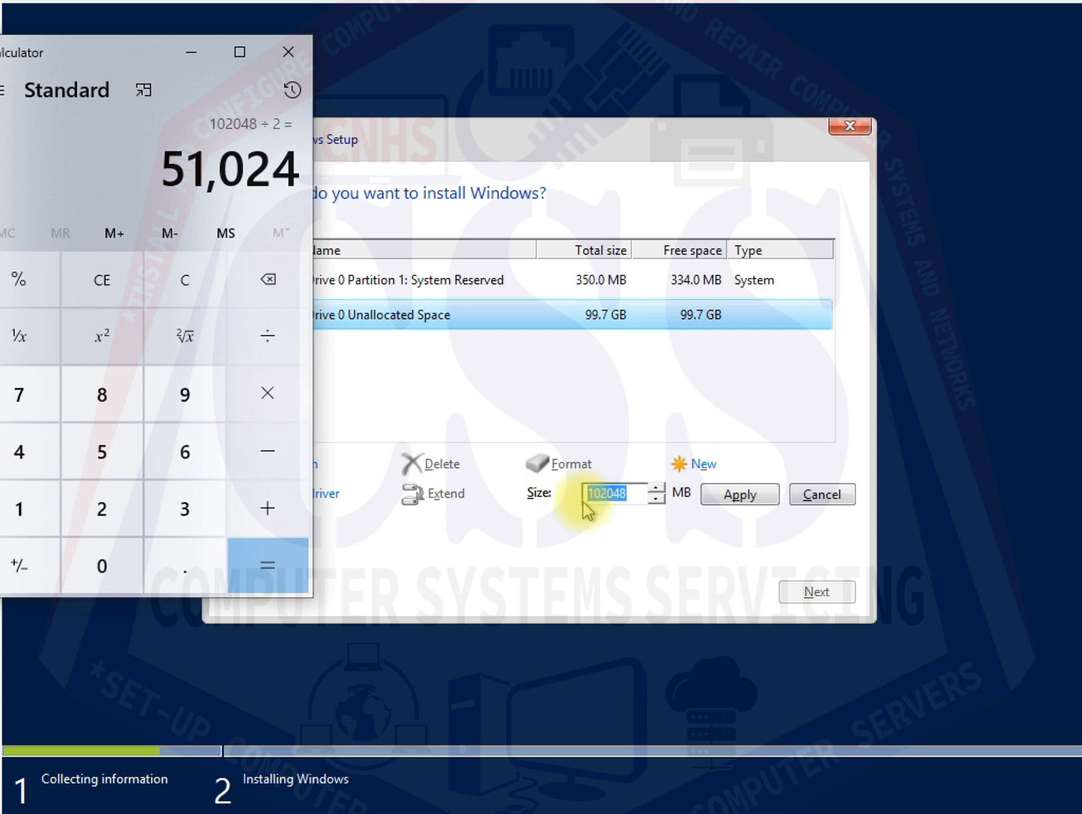
- Clear the stray digit in Calculator and repeat the division of 102048 by 2
key("5")
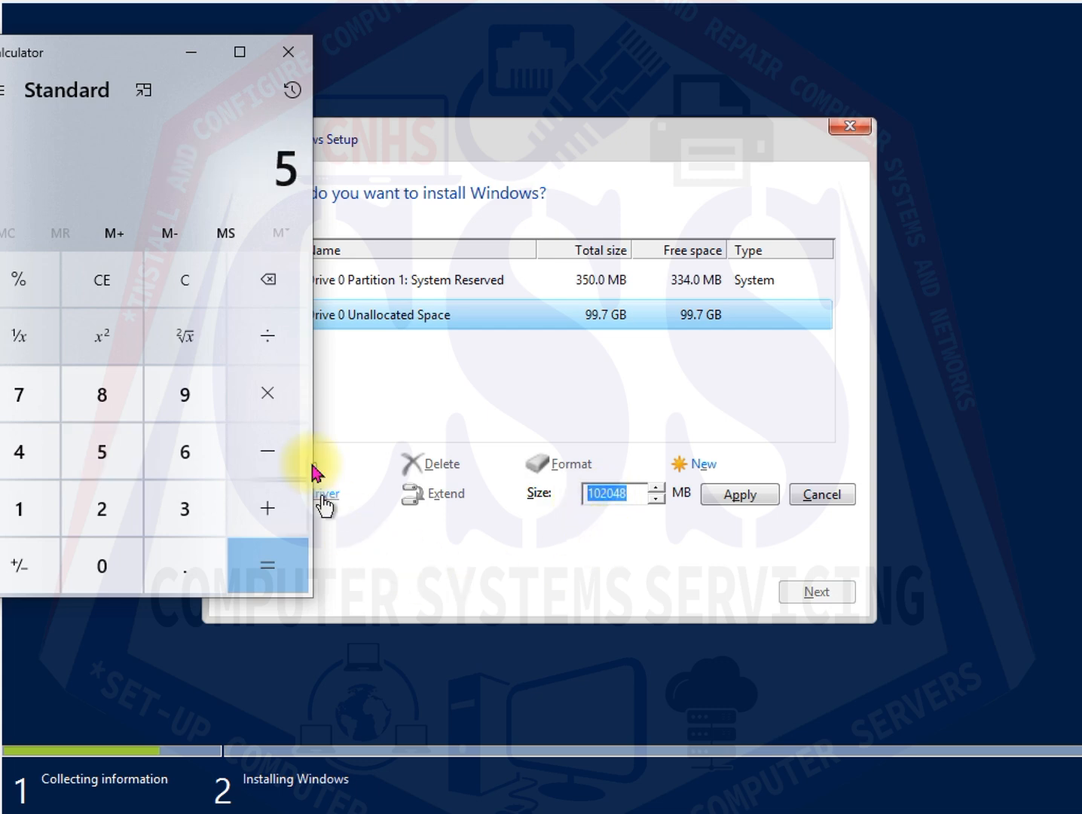
left_click(187, 275)
left_click(46, 512)
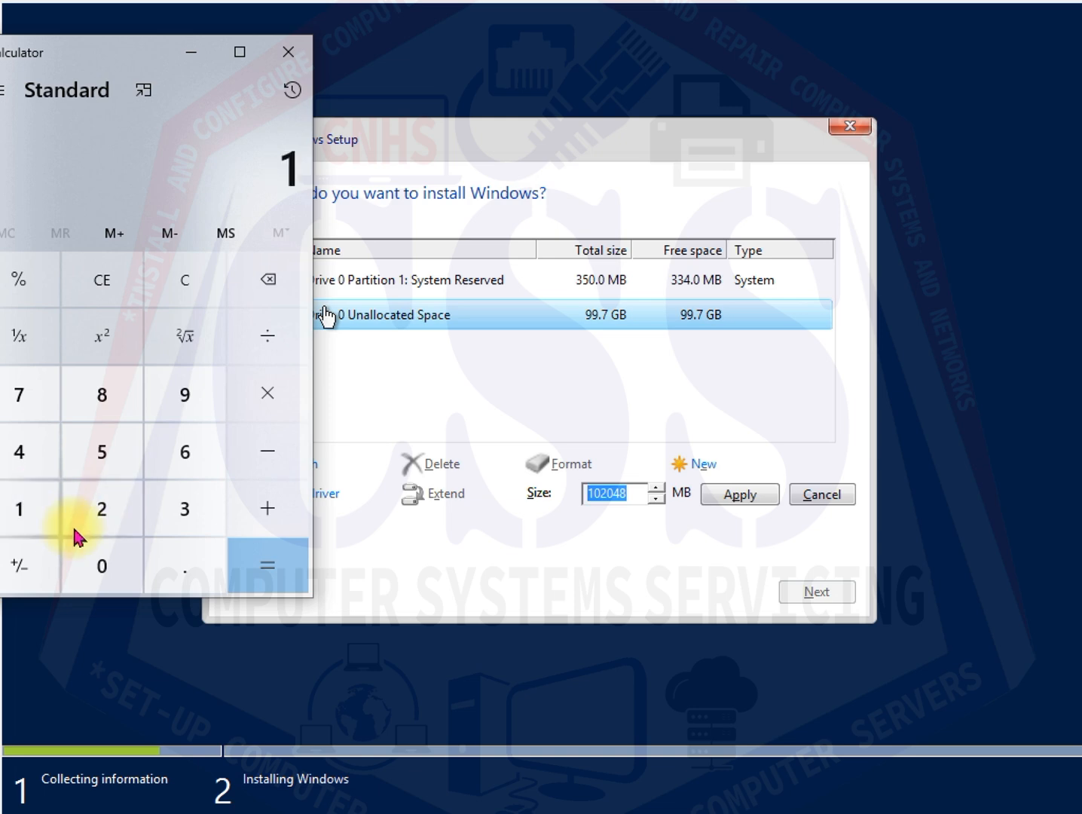
left_click(99, 564)
left_click(98, 503)
left_click(98, 562)
left_click(44, 449)
left_click(87, 410)
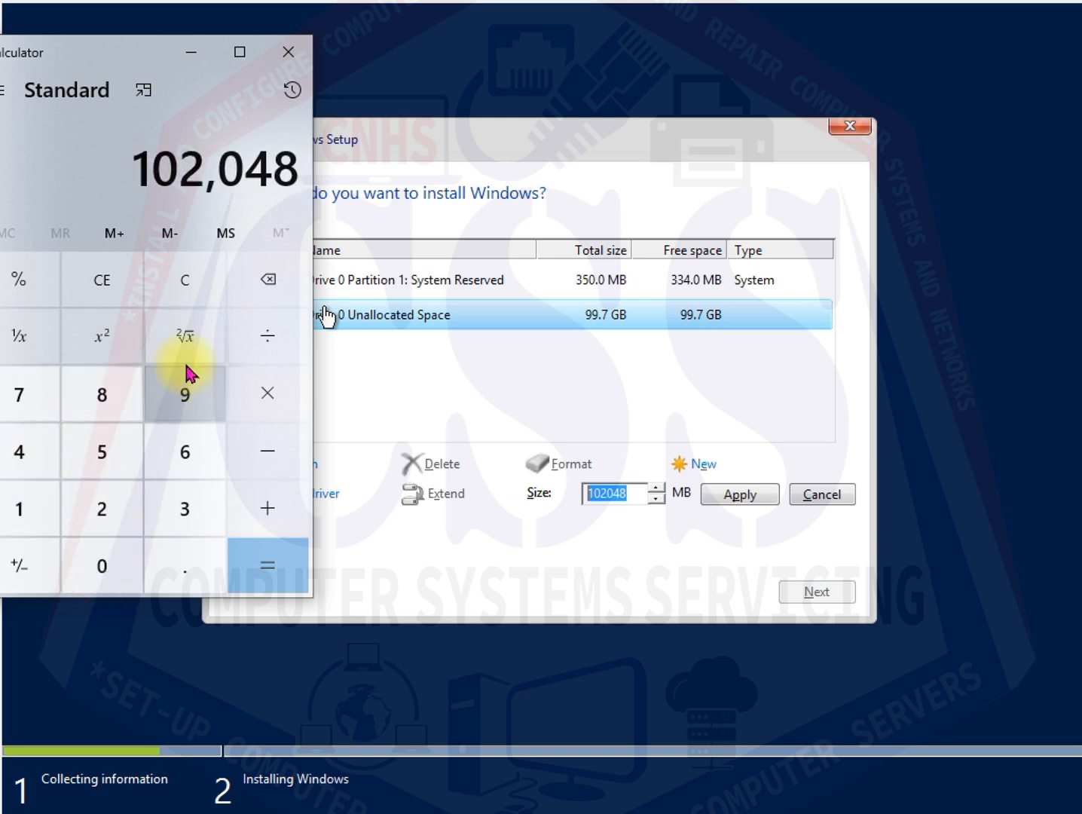
left_click(277, 346)
left_click(104, 510)
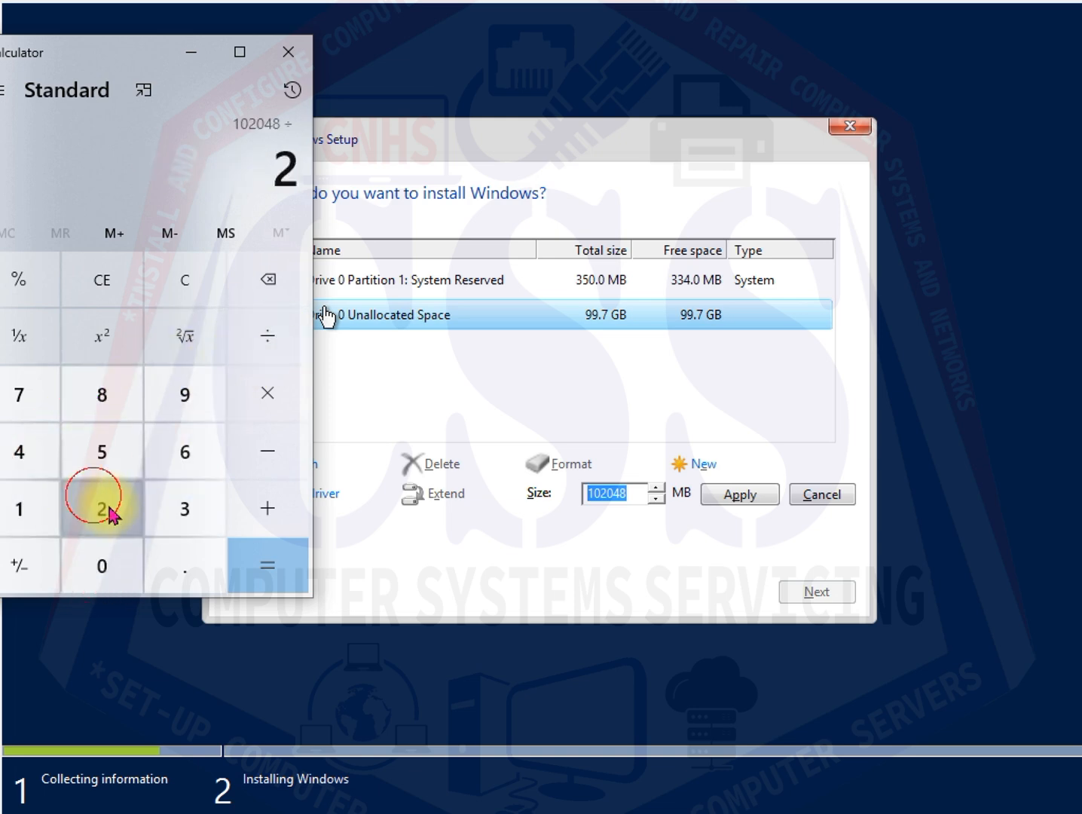
left_click(271, 573)
- Return to Windows Setup and set the new partition's size to 51024 MB
left_click(630, 496)
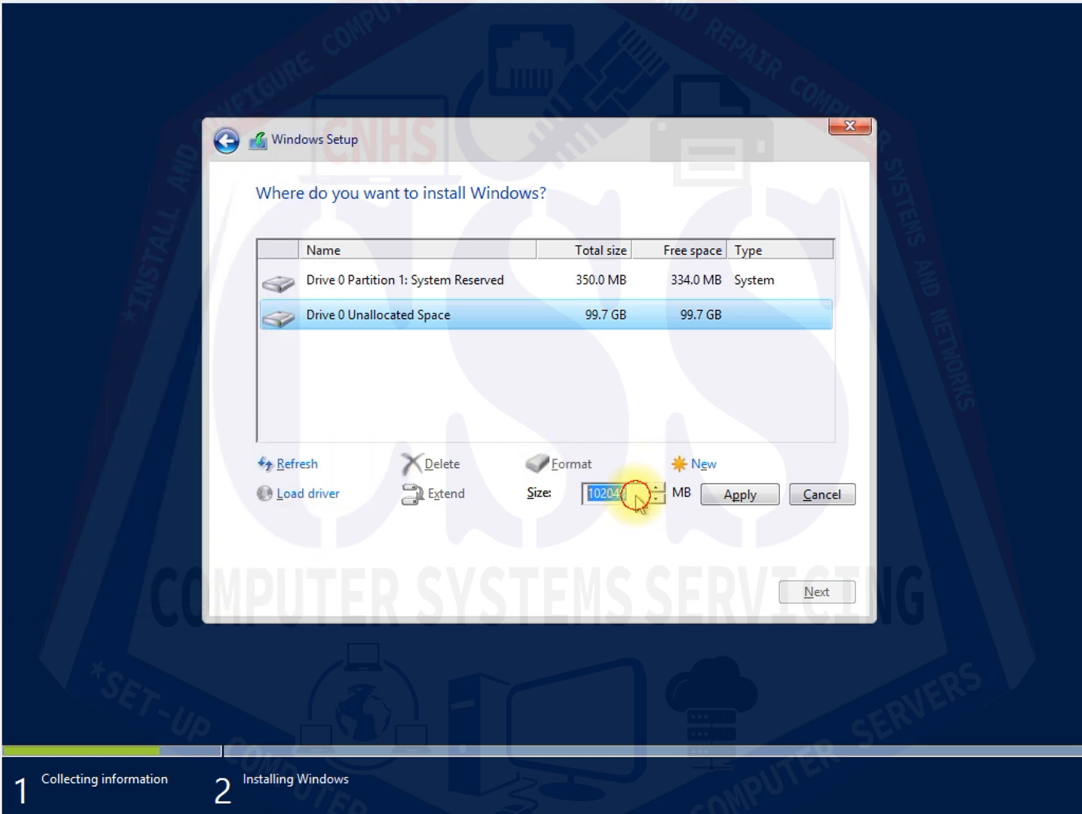
left_click_drag(627, 493, 551, 495)
key("End")
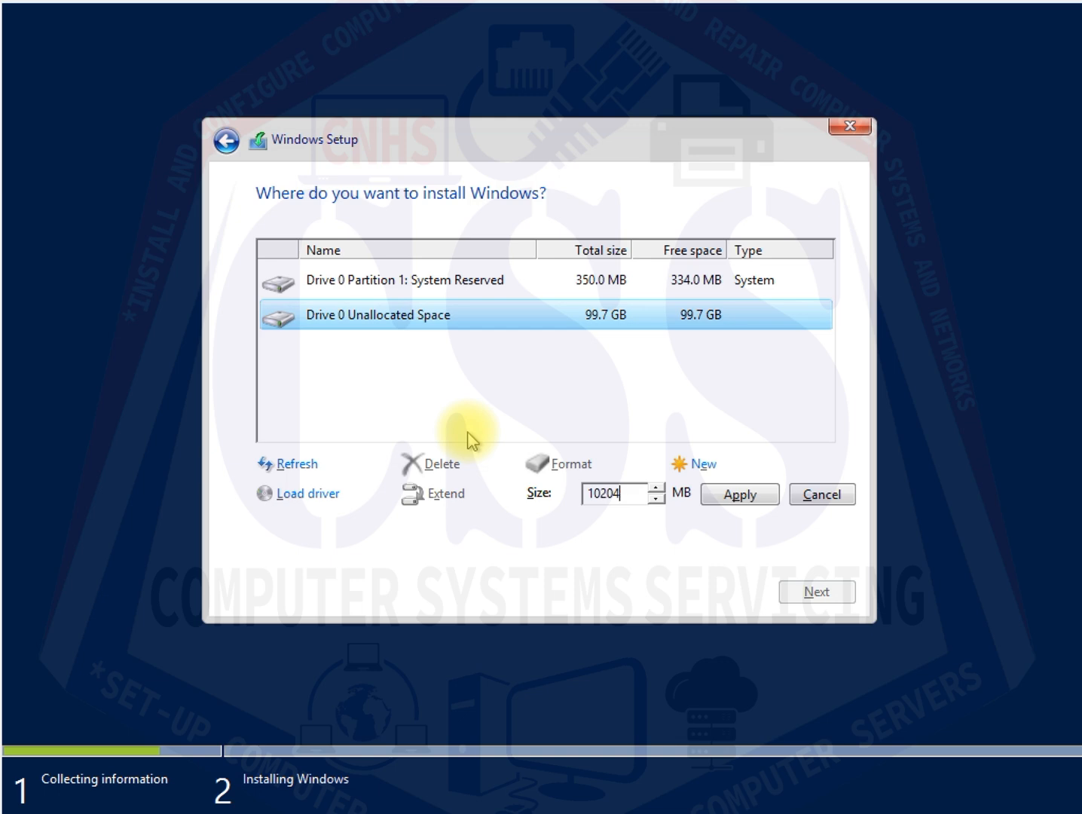
key("BackSpace")
key("BackSpace")
key("BackSpace")
key("BackSpace")
key("BackSpace")
type("5")
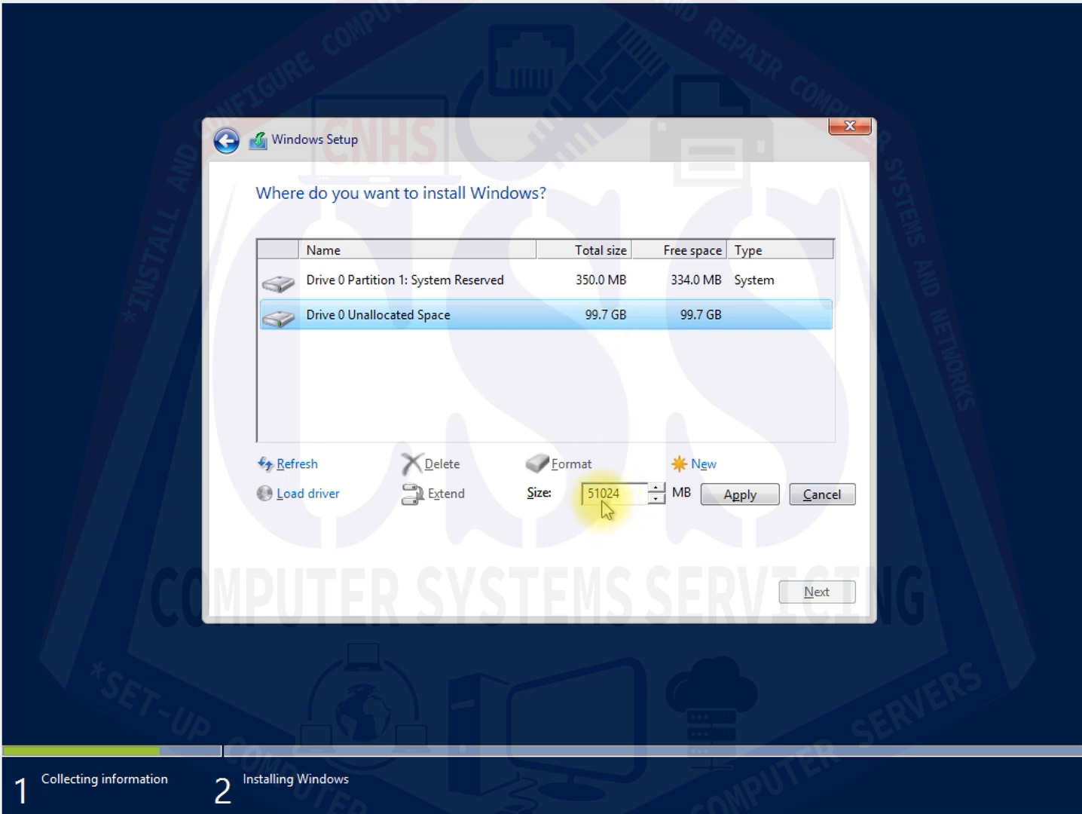
- Create the 51024 MB partition on Drive 0 and compare the listed partitions with the remaining unallocated space
left_click(757, 497)
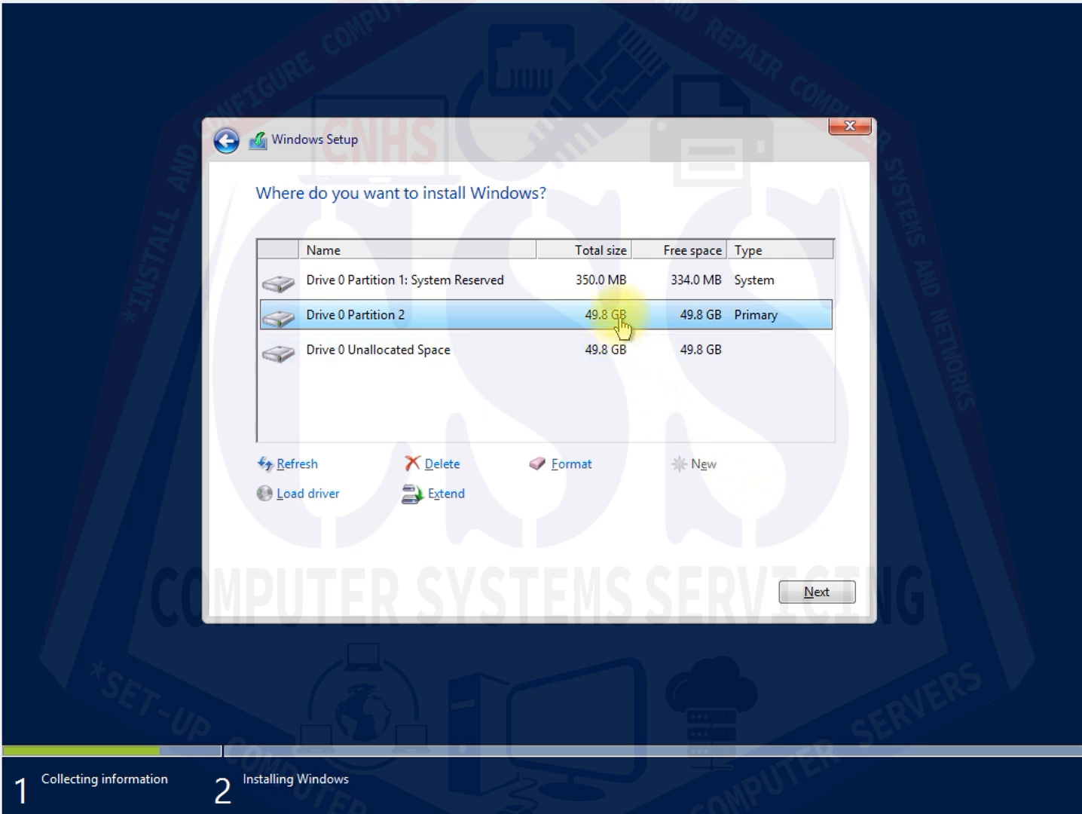
left_click(622, 353)
left_click(617, 317)
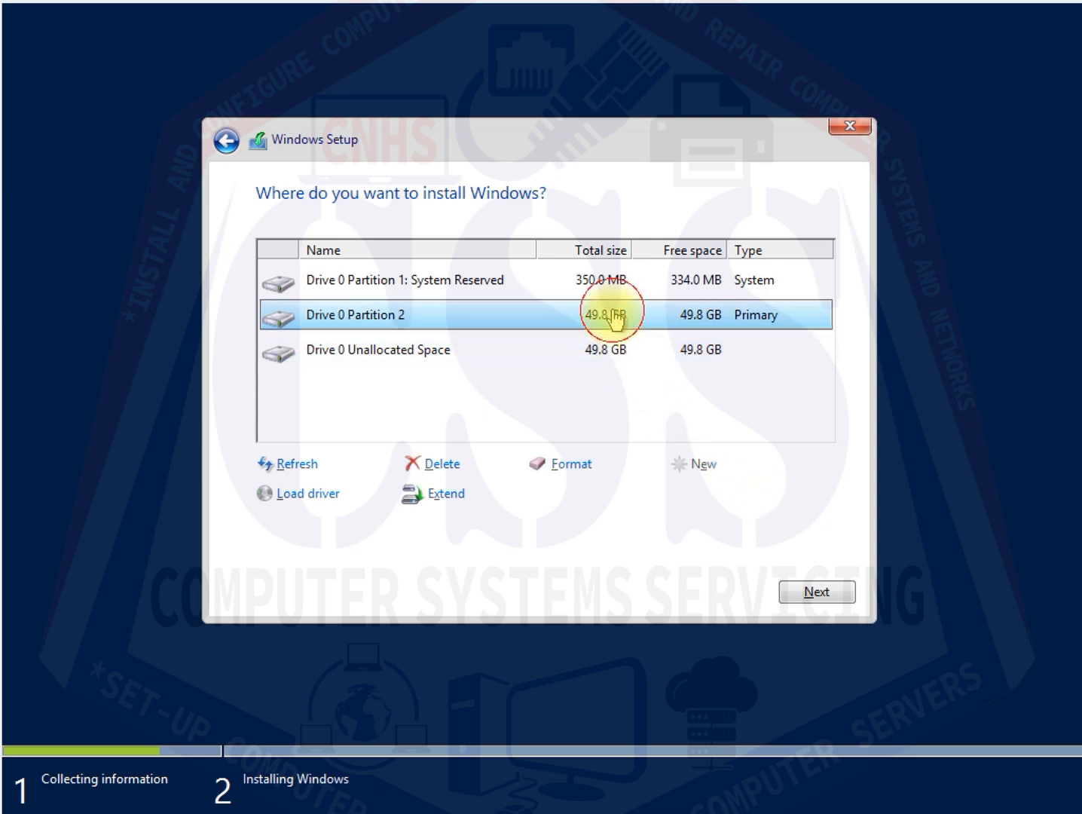
left_click(610, 345)
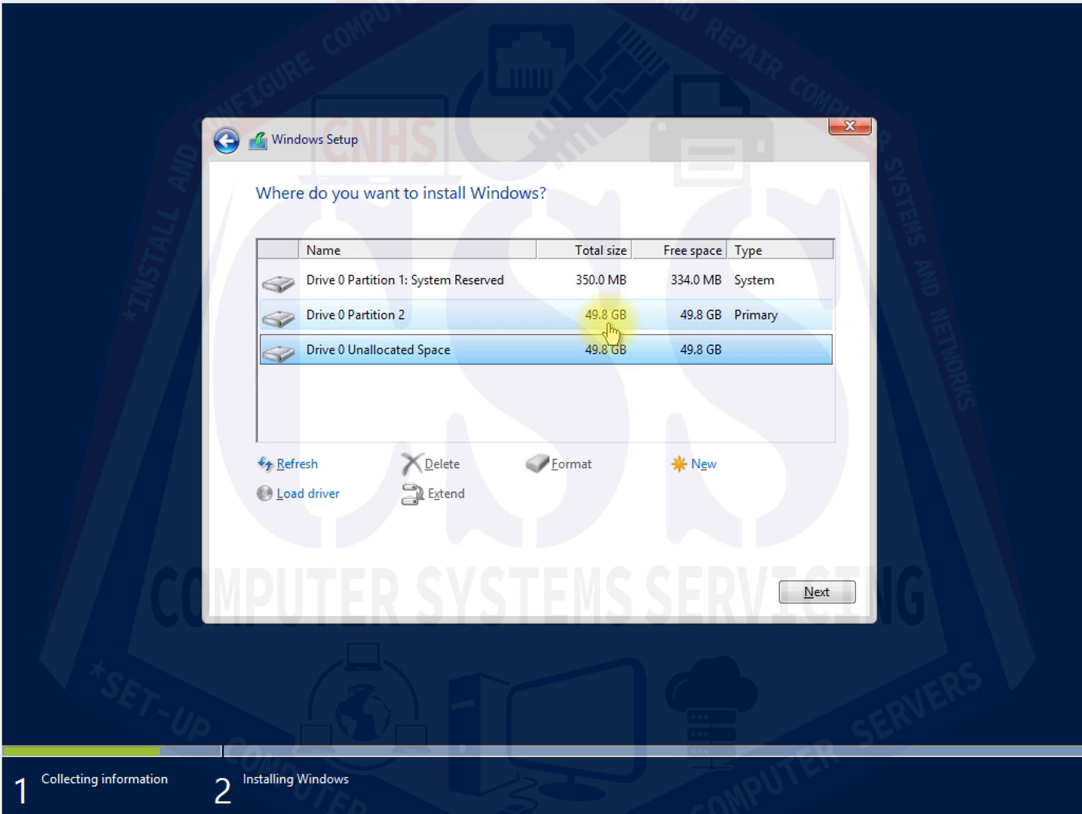
left_click(618, 394)
left_click(429, 316)
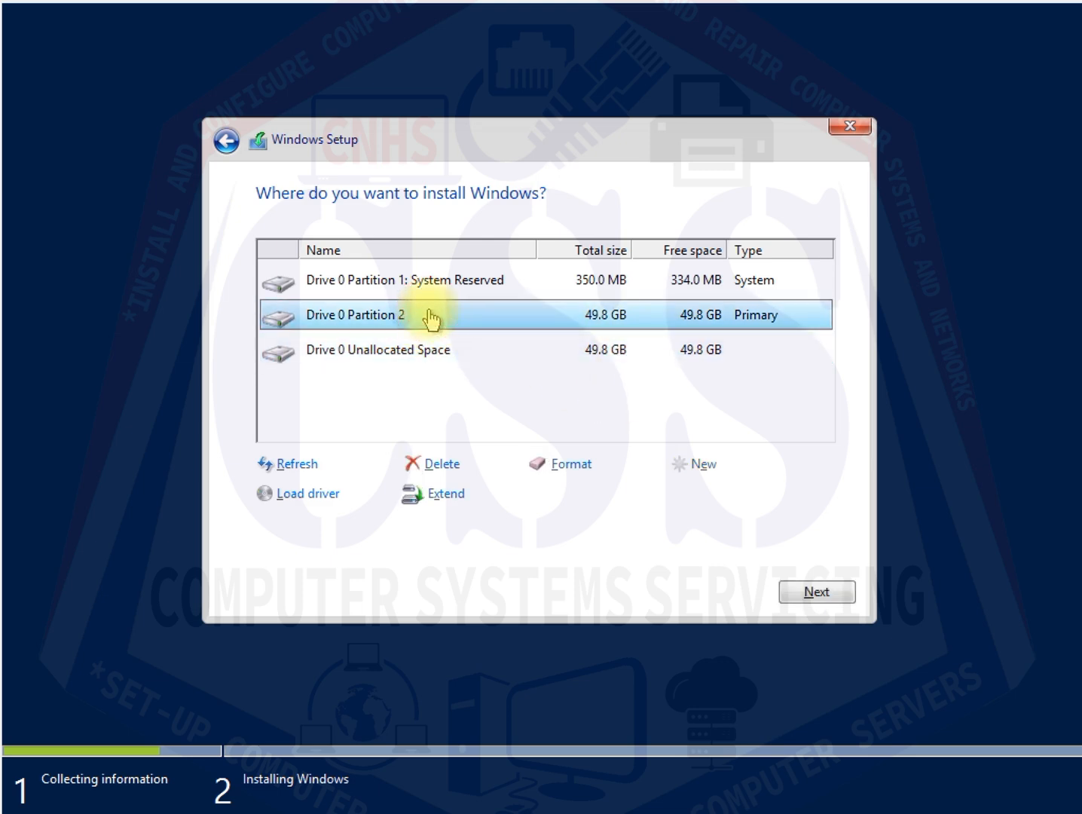
left_click(362, 283)
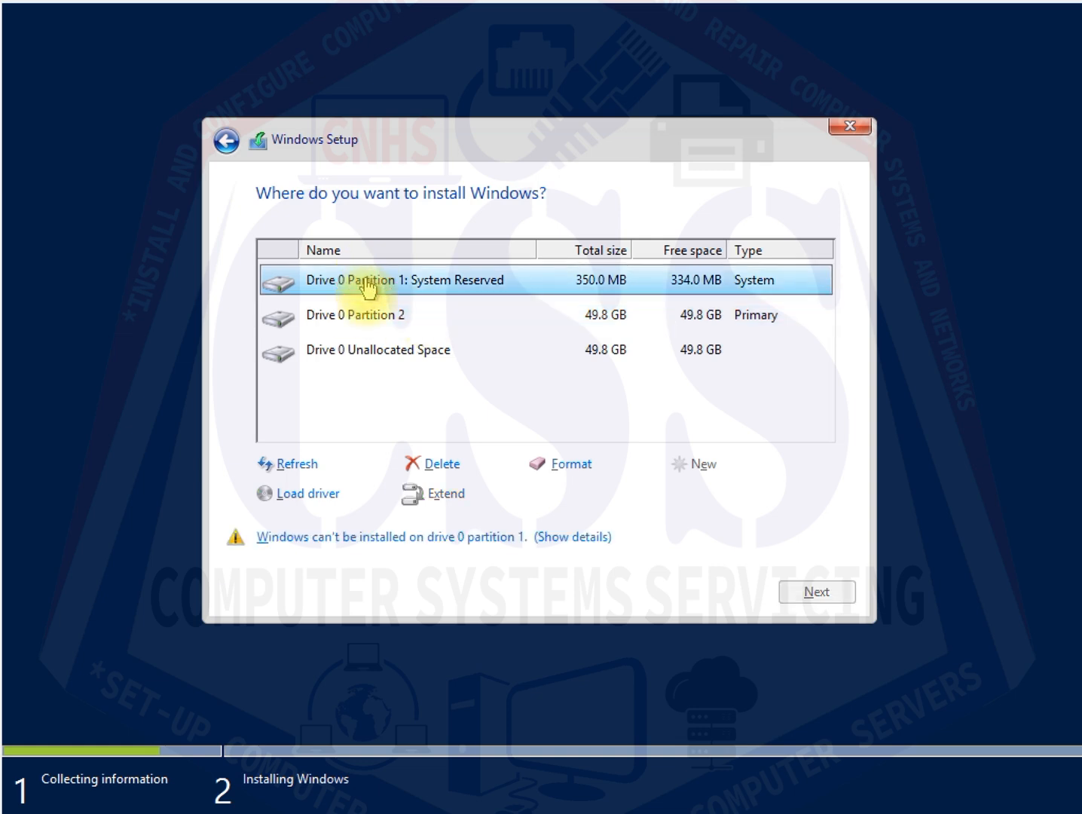
left_click(363, 319)
- Create another partition from Drive 0's remaining unallocated space, keeping the proposed size of 51024 MB
left_click(386, 359)
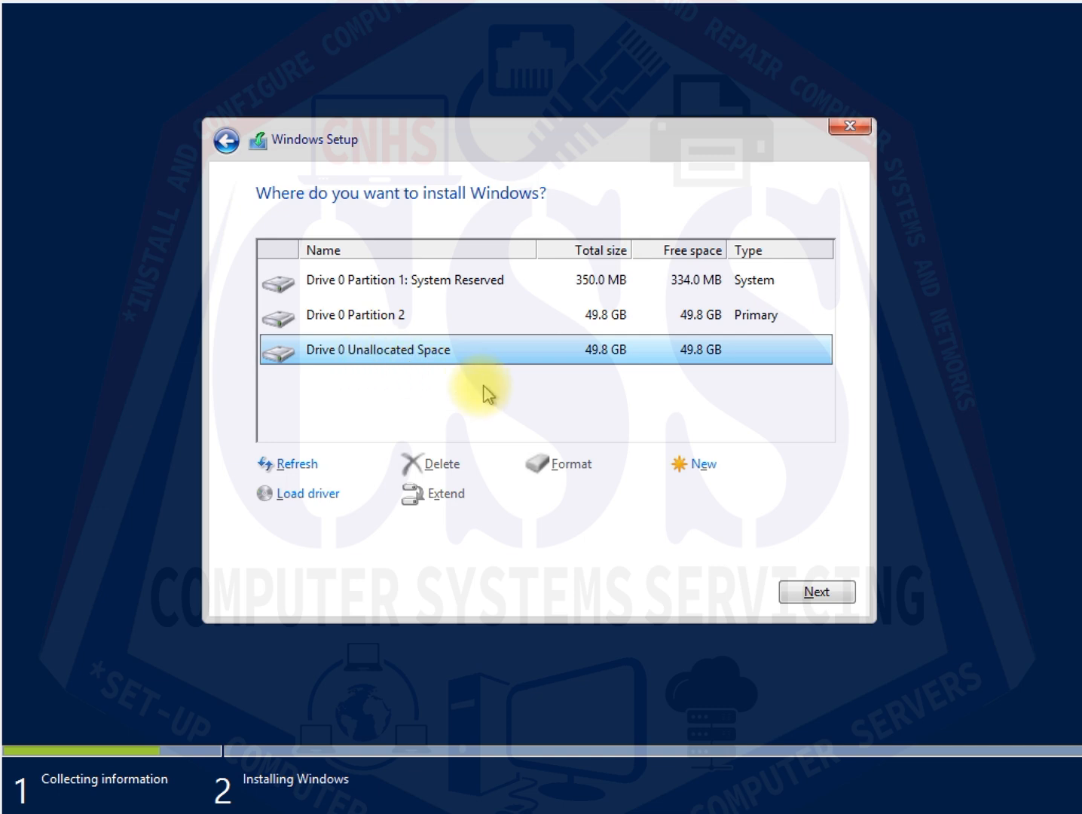
left_click(705, 466)
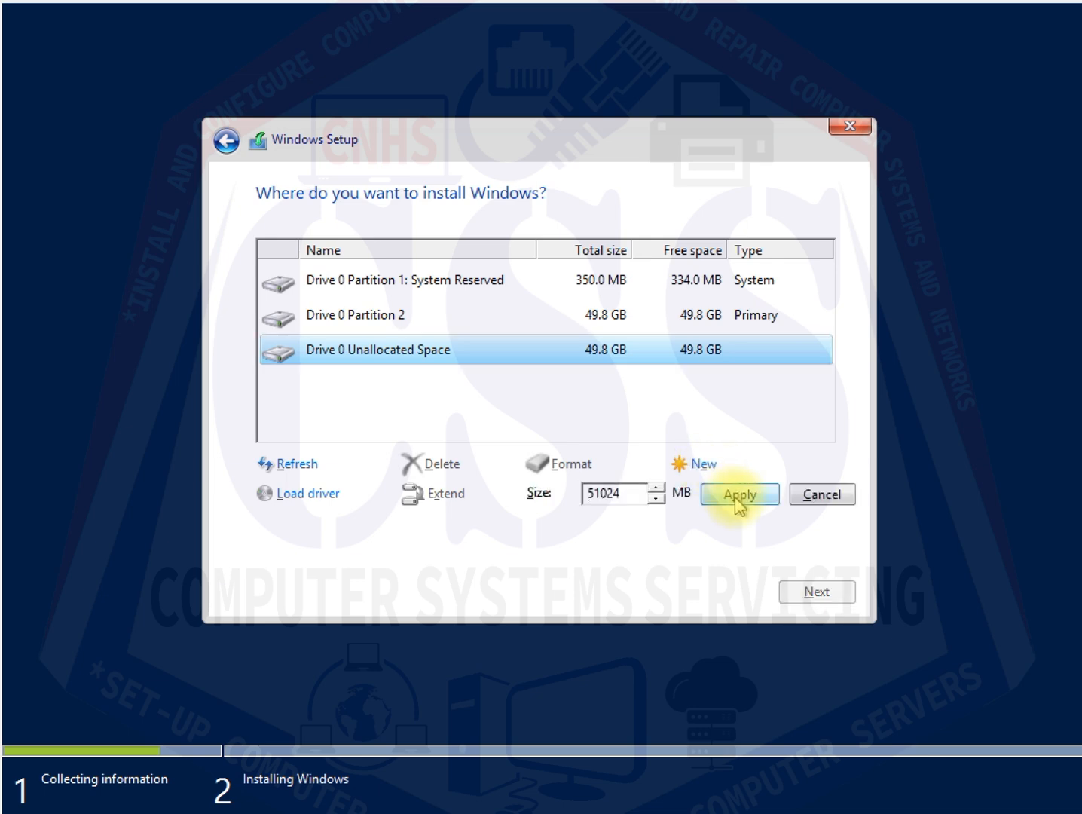
left_click(735, 497)
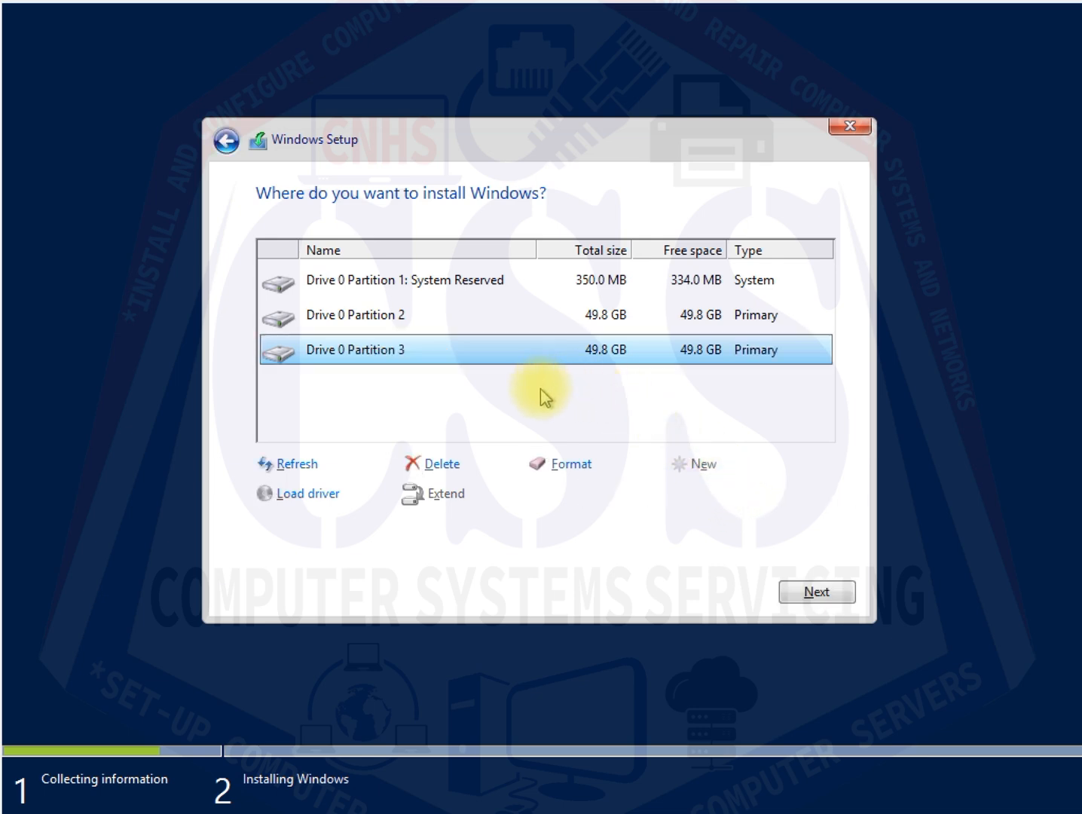
- Compare Drive 0 Partition 2 with Partition 3, and format Partition 3, accepting the loss of its data
left_click(536, 324)
left_click(543, 359)
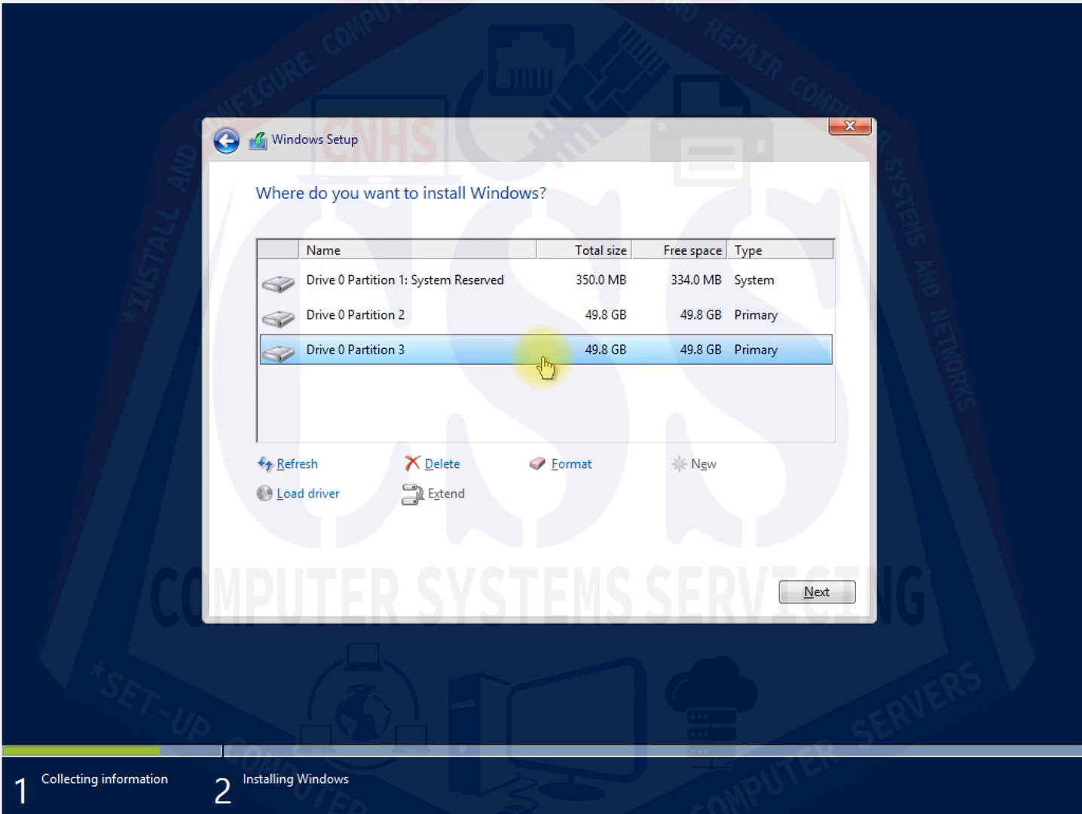
left_click(551, 323)
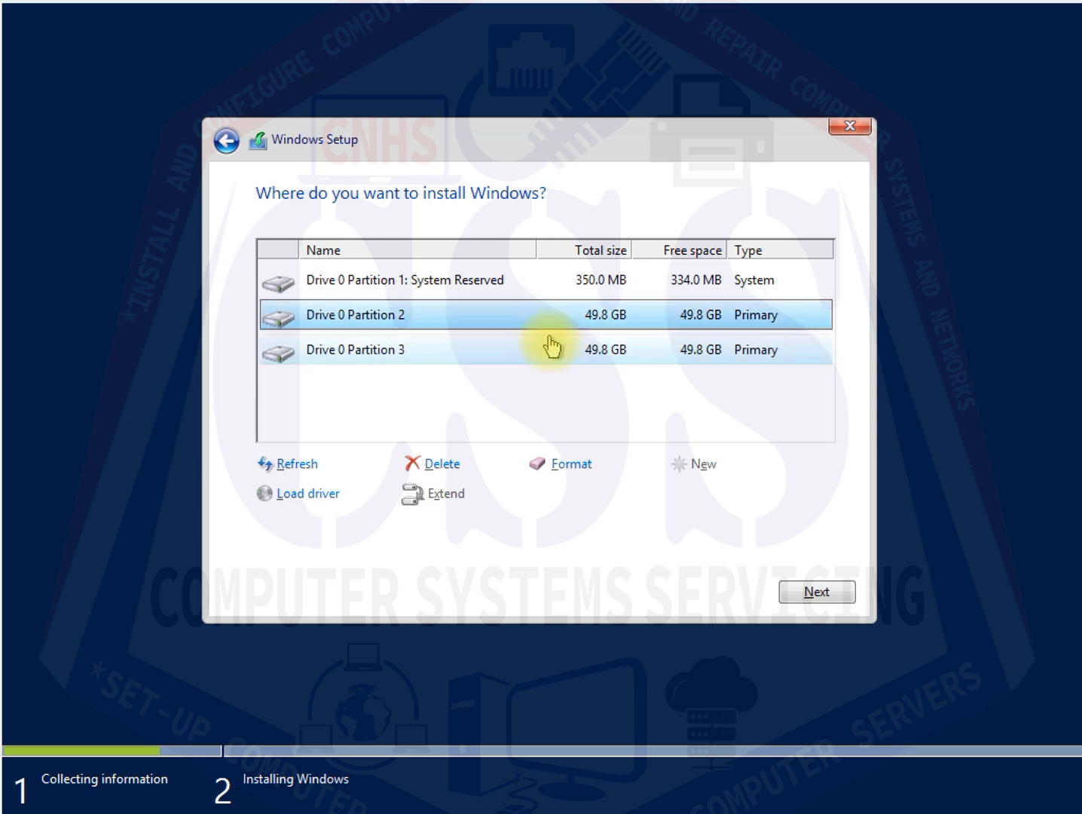
left_click(557, 359)
left_click(578, 469)
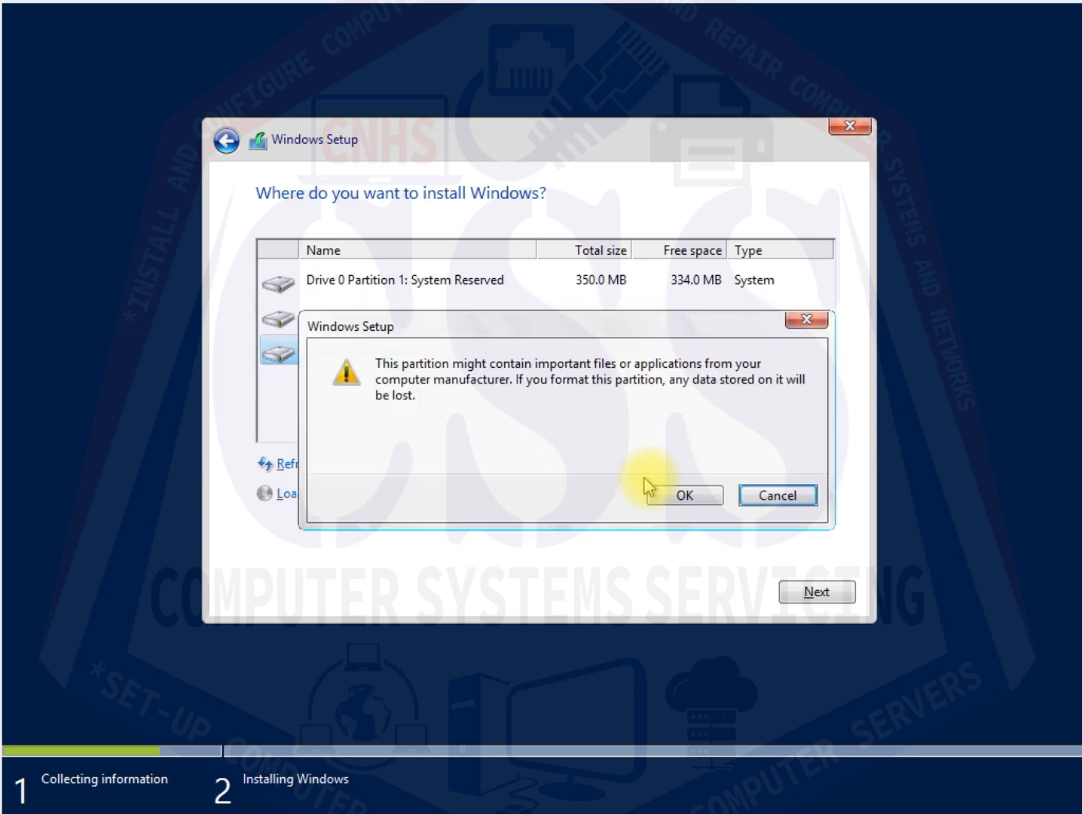
left_click(687, 495)
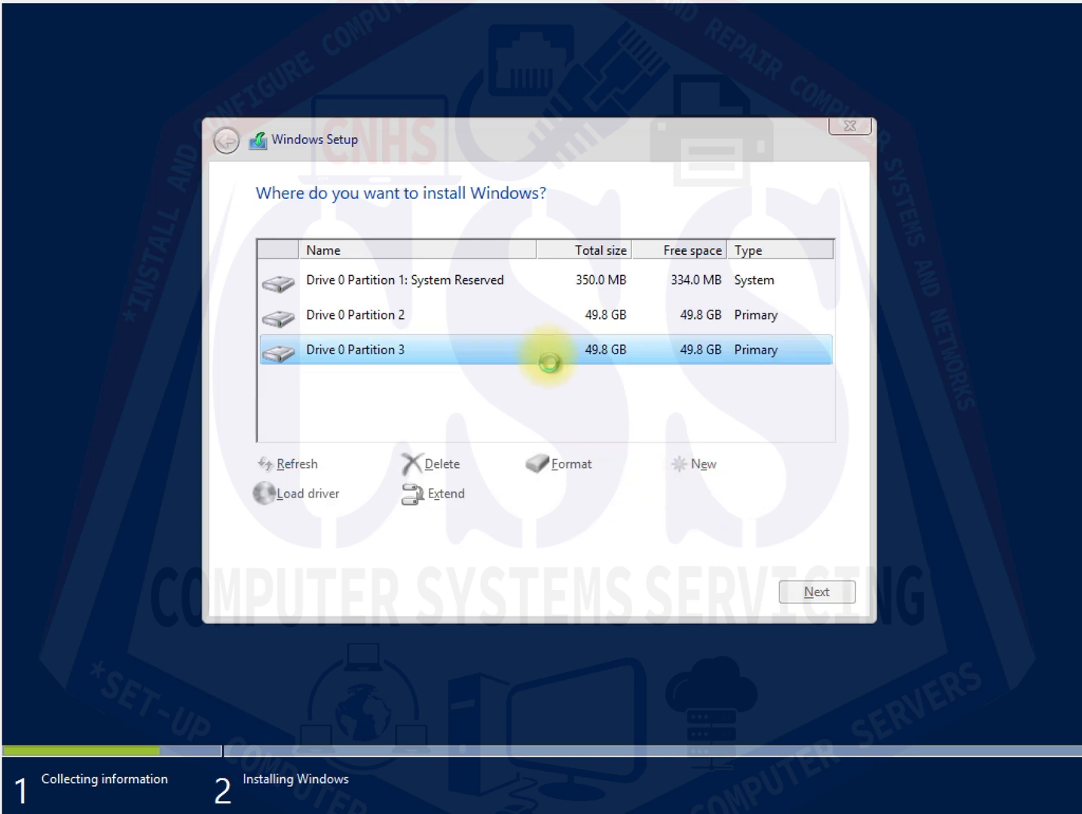
- Choose Drive 0 Partition 2 as the installation target and start installing Windows on it
left_click(540, 325)
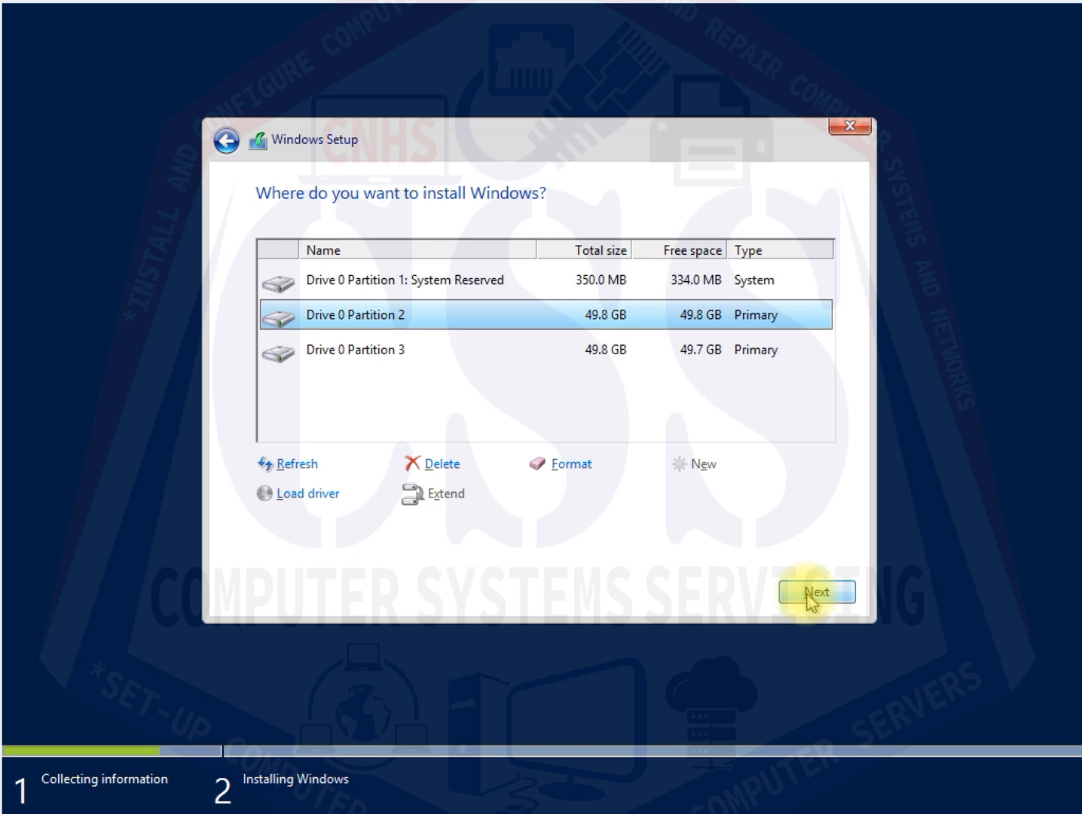
left_click(526, 354)
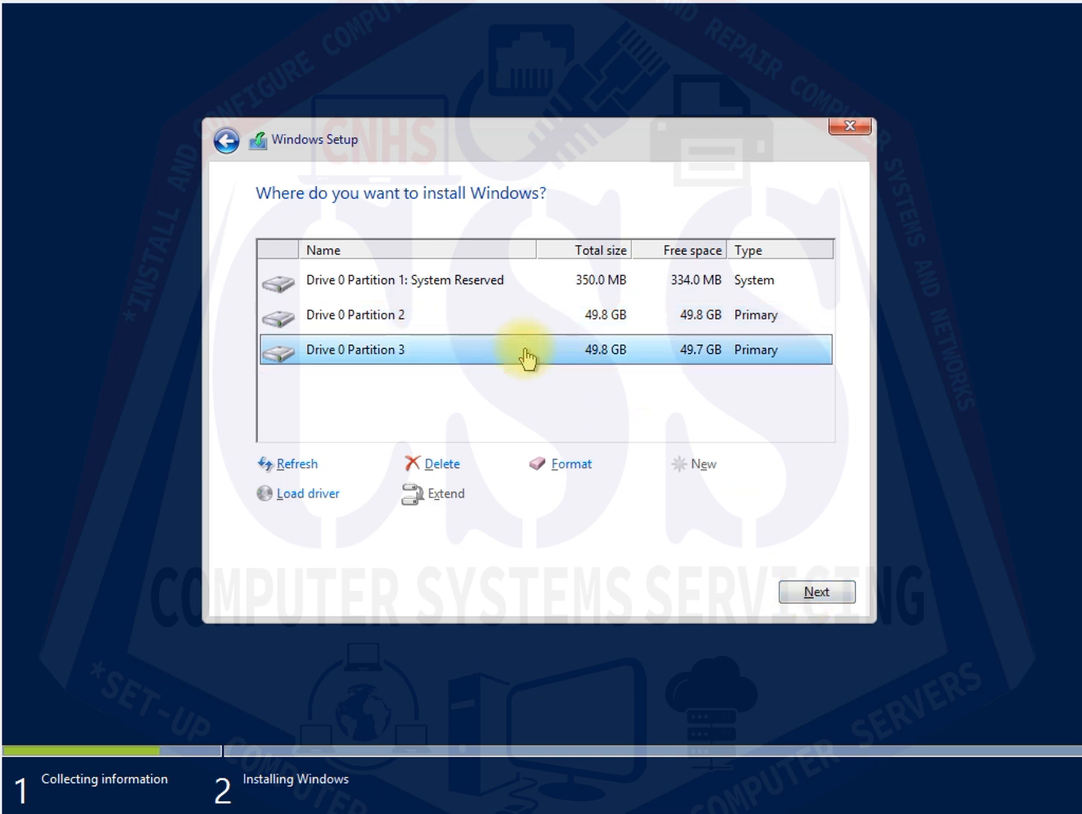
left_click(513, 316)
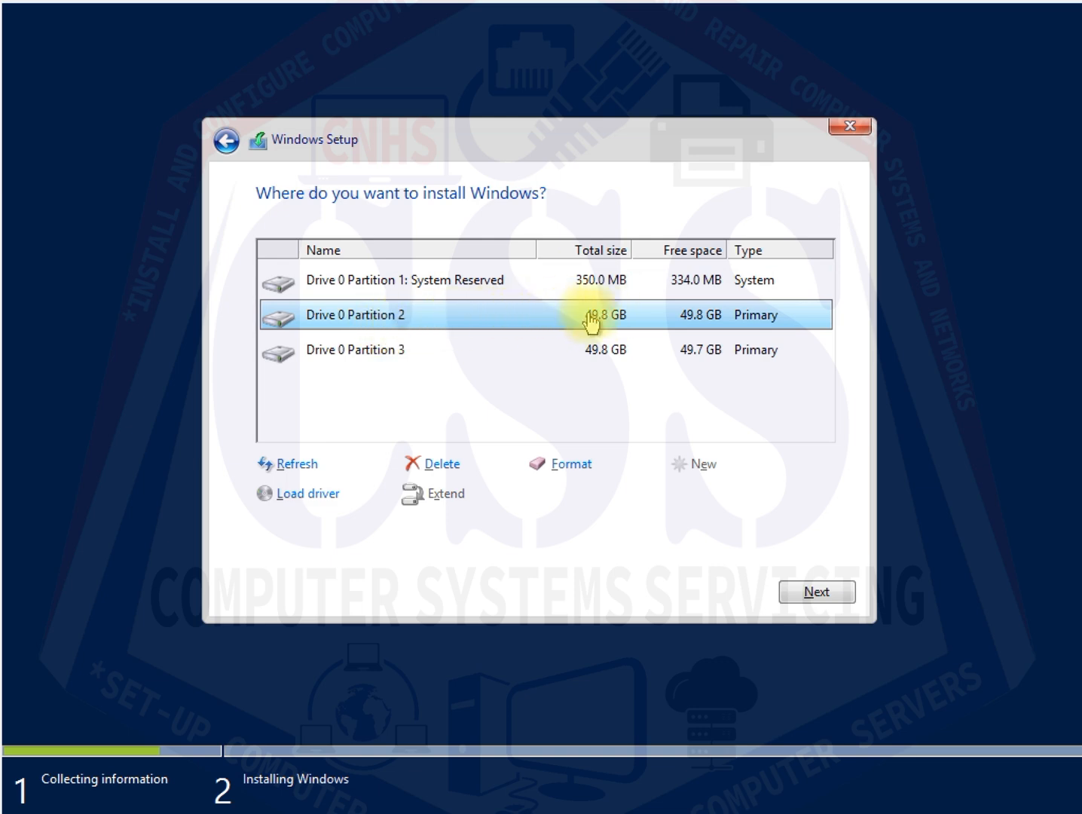
left_click(427, 355)
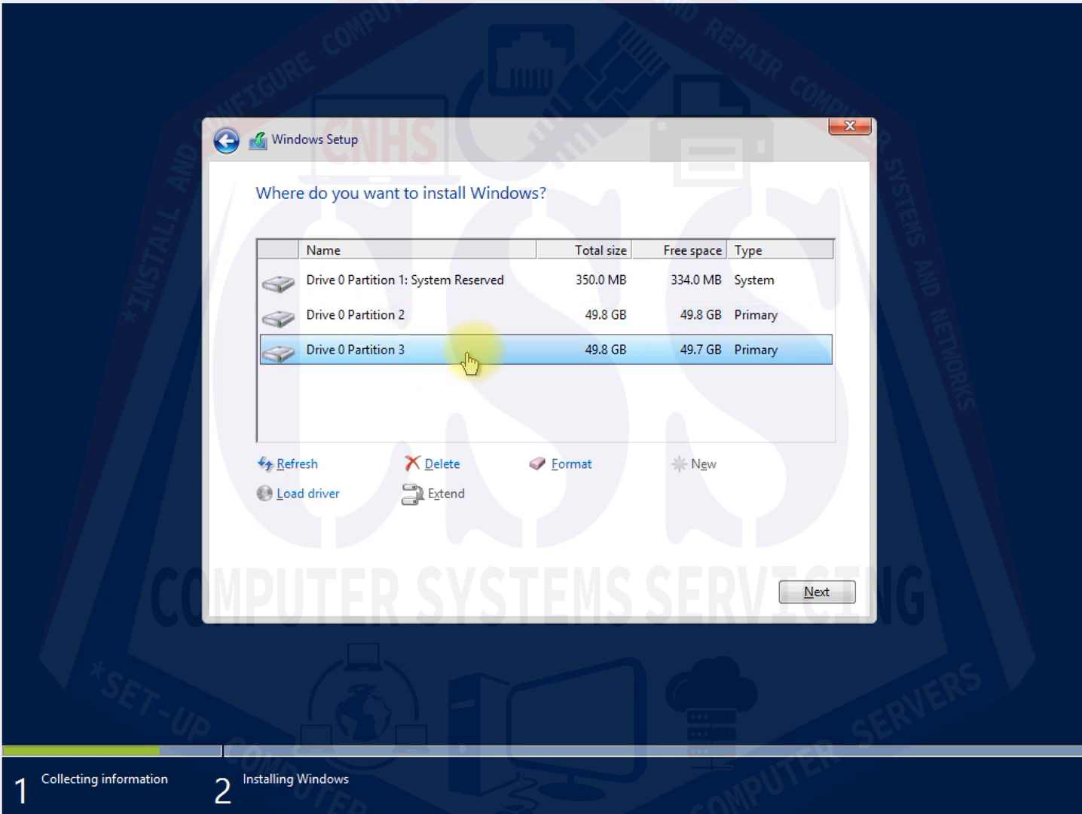
left_click(408, 317)
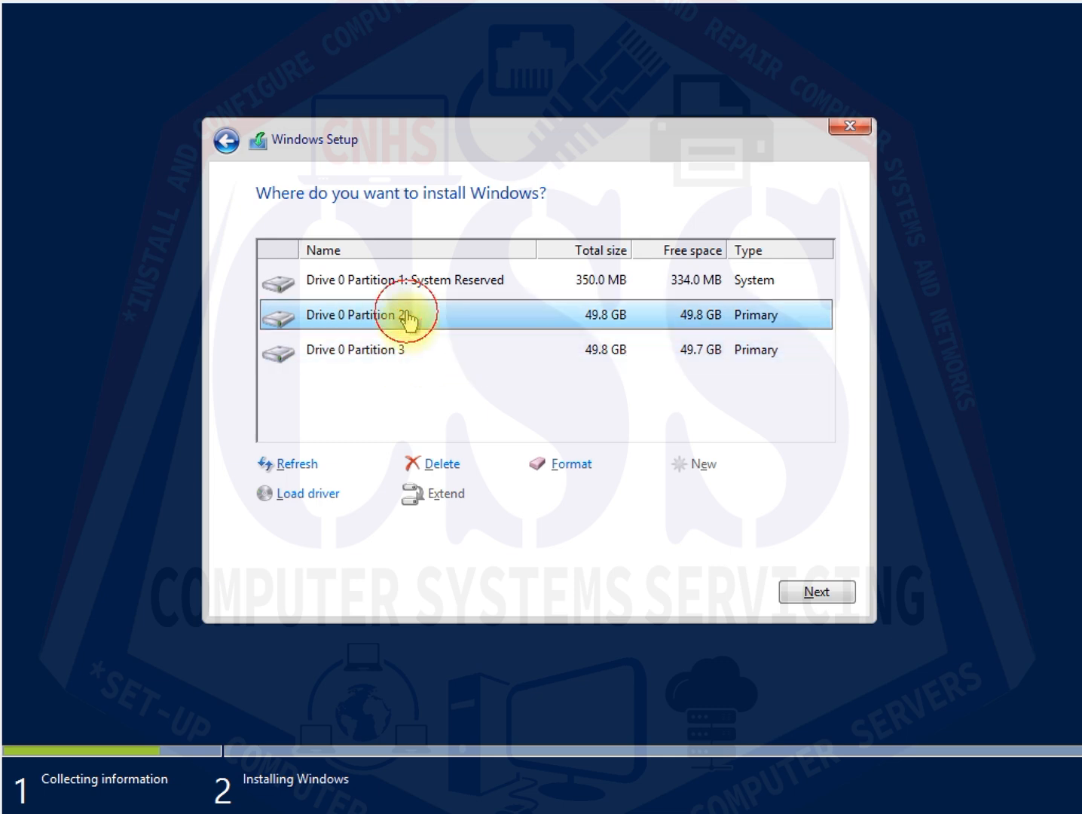
left_click(804, 594)
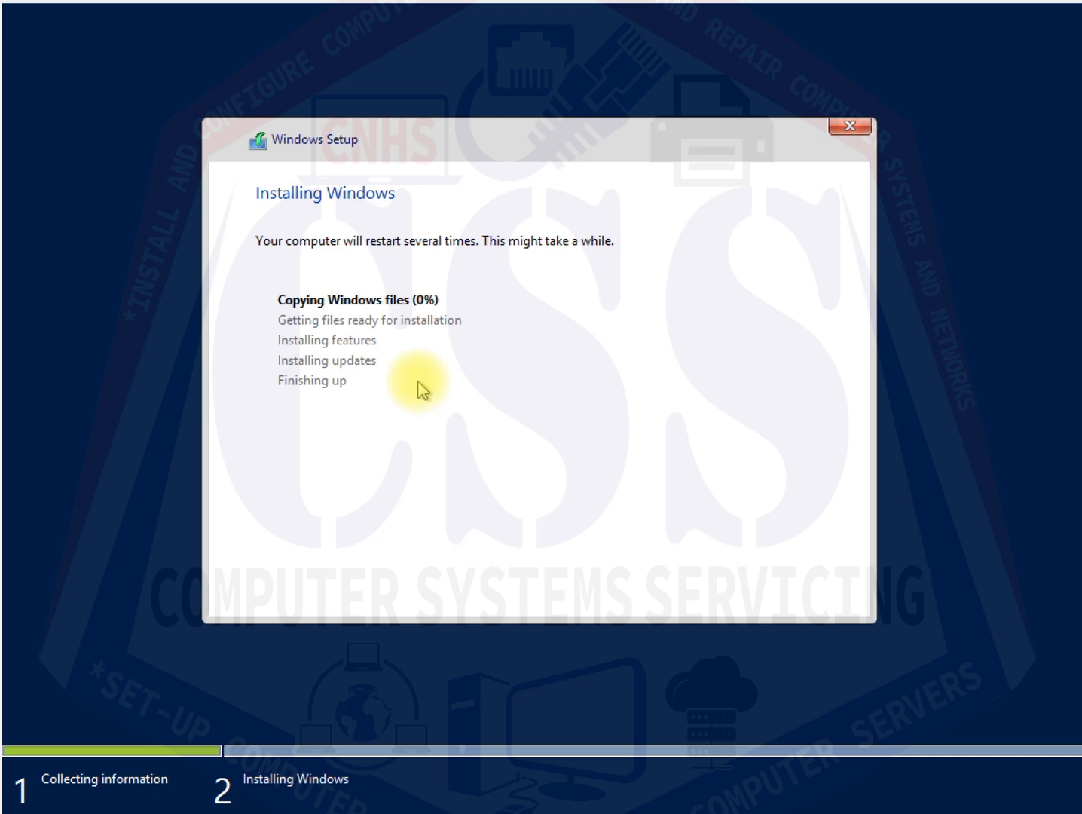